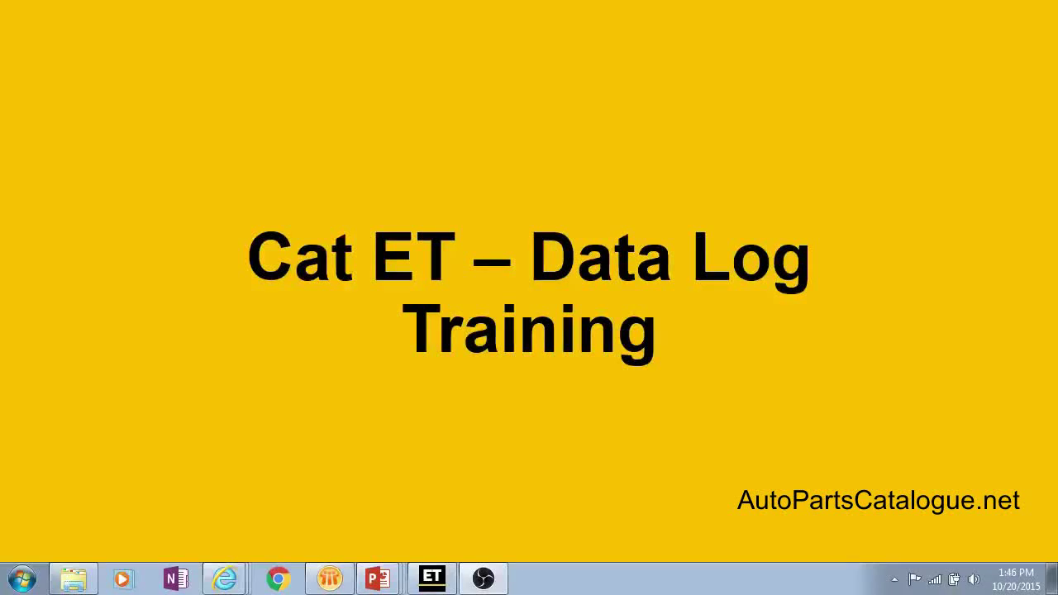
# Switch to Cat Electronic Technician and open the Data Log Recorder.
pyautogui.click(379, 578)
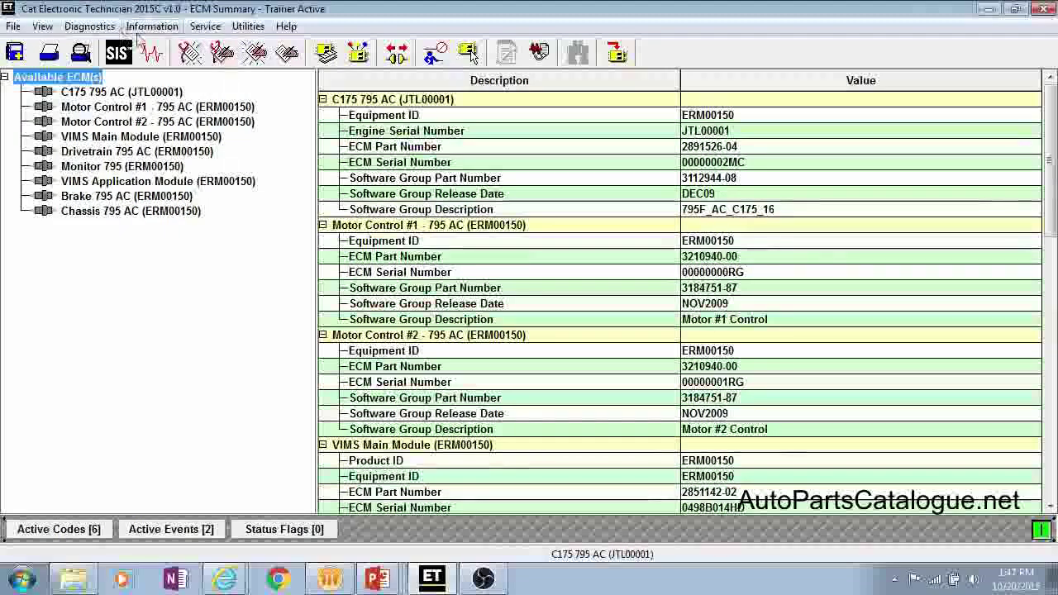
pyautogui.click(149, 27)
pyautogui.moveTo(162, 106)
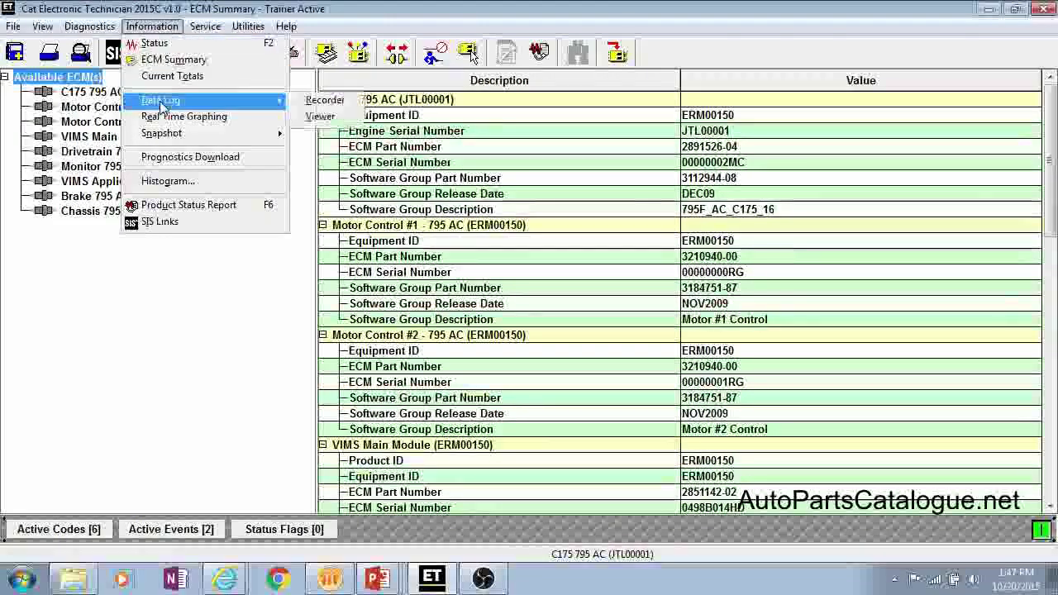
pyautogui.click(324, 100)
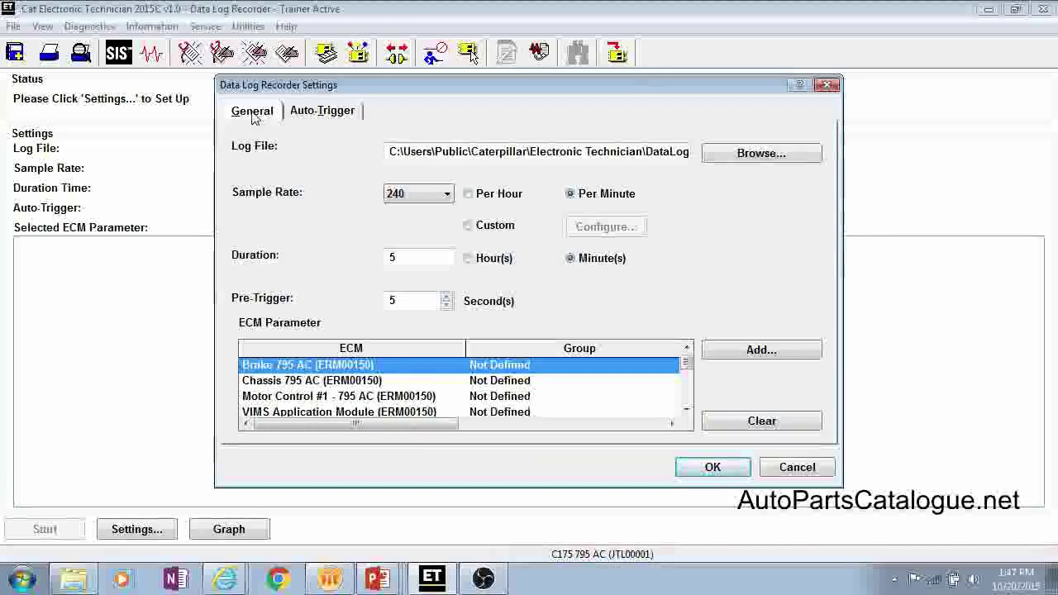
# Enable auto-trigger and set Condition 1 to C175 795 AC Engine Oil Pressure greater than 200 psi.
pyautogui.click(306, 115)
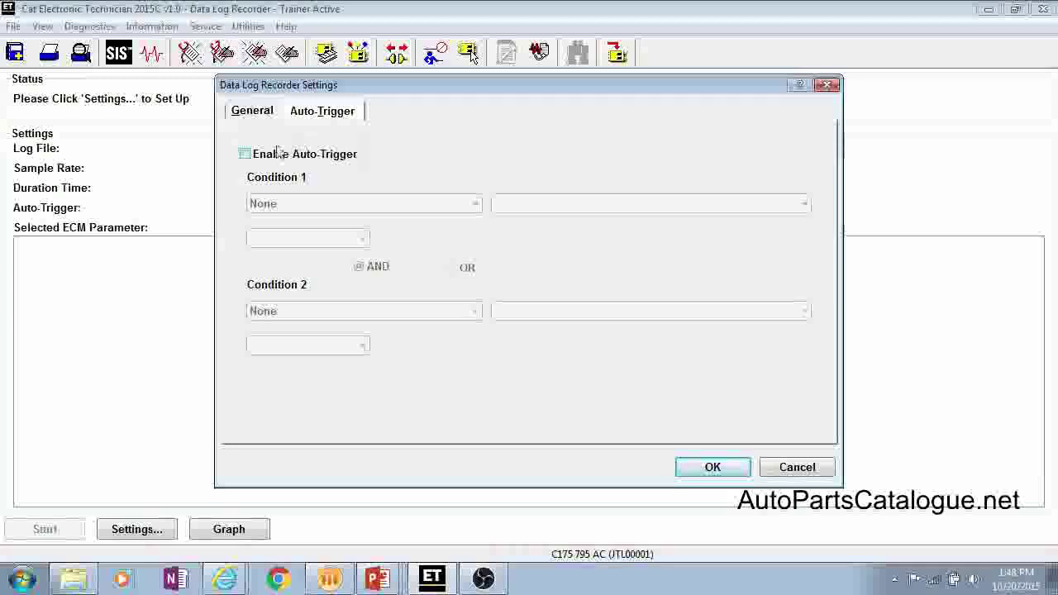
pyautogui.click(244, 154)
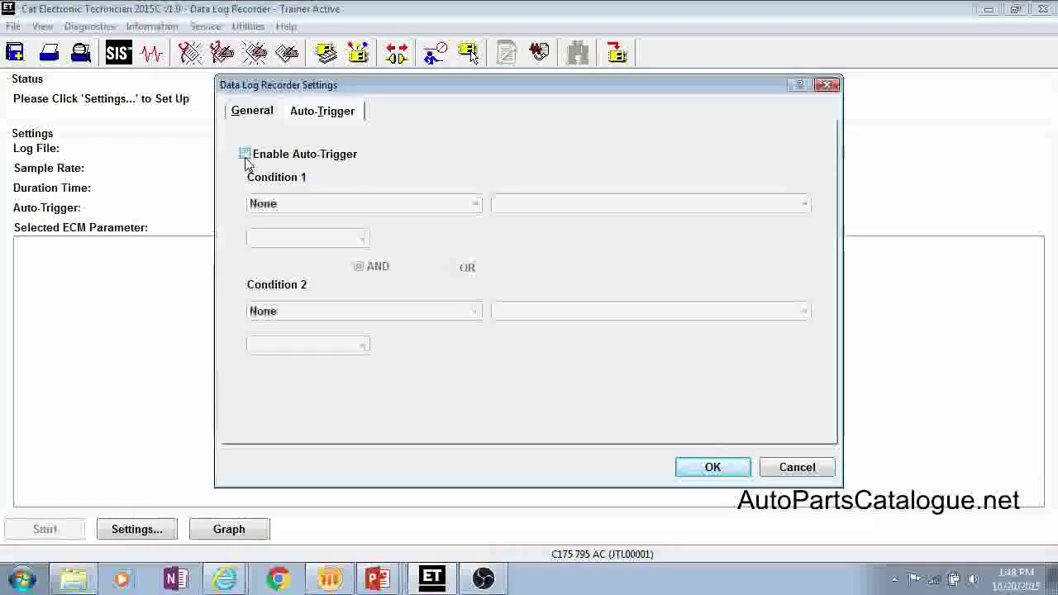
pyautogui.click(334, 206)
pyautogui.click(331, 232)
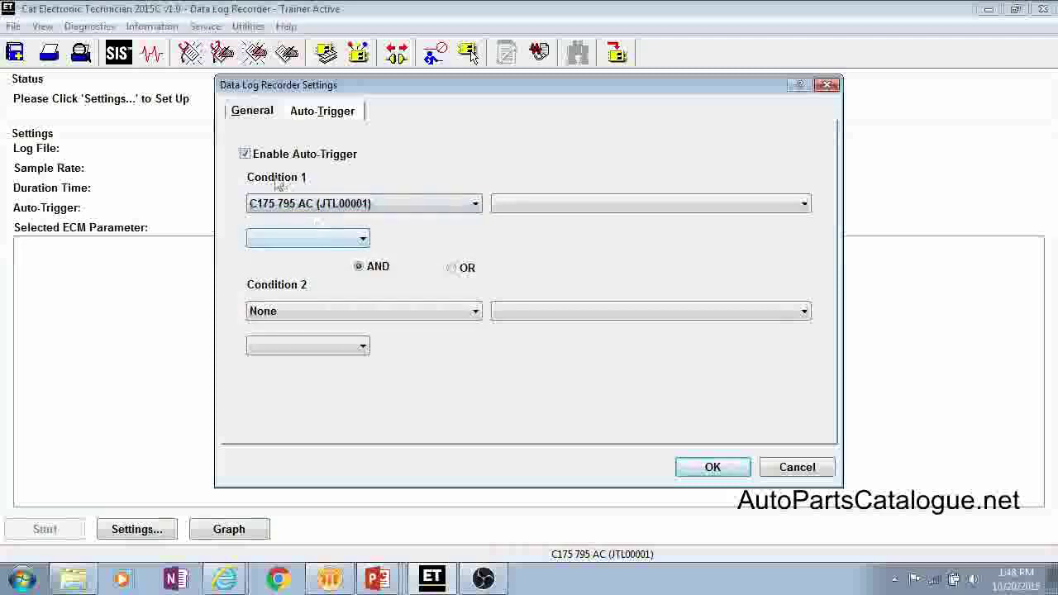
pyautogui.click(526, 203)
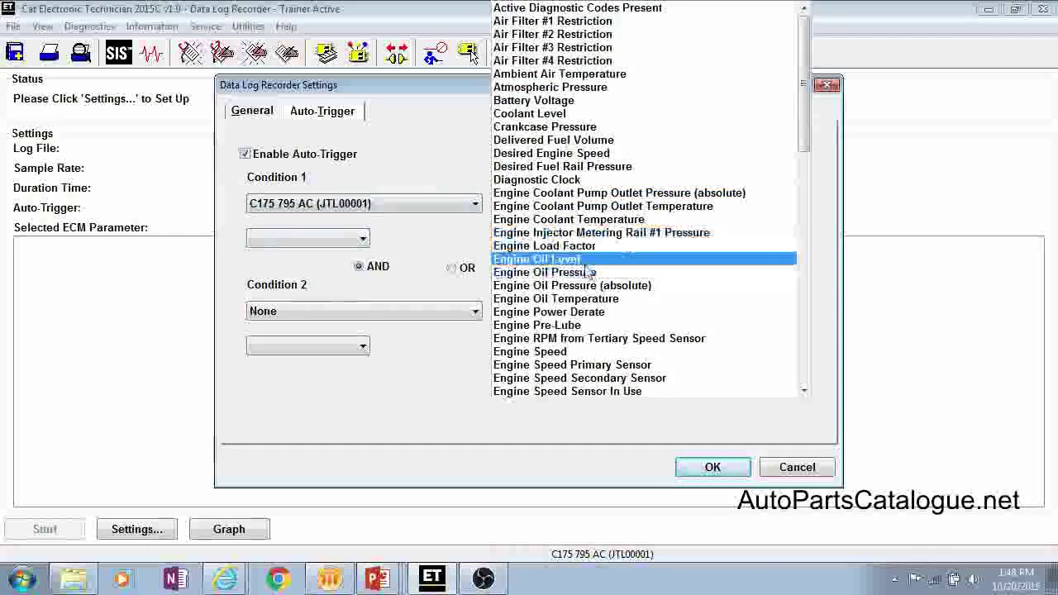
pyautogui.click(544, 273)
pyautogui.click(438, 240)
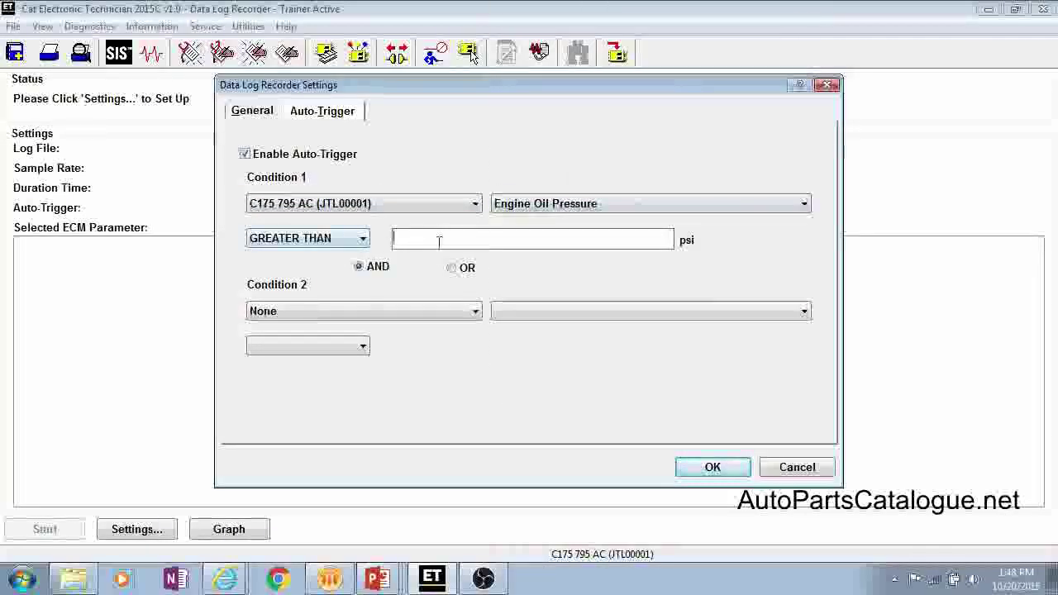
pyautogui.write('200')
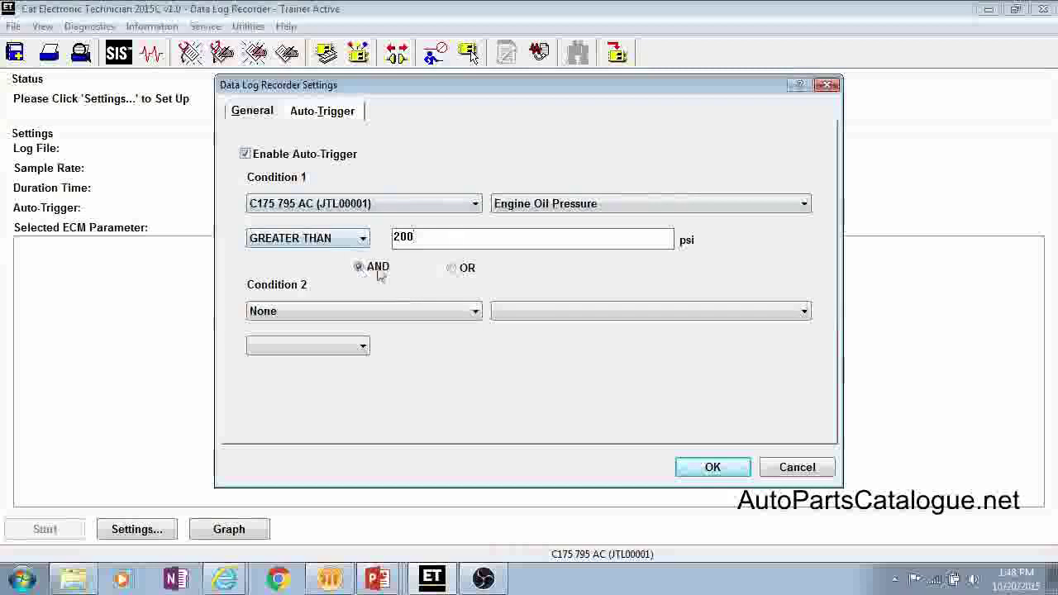
# Combine the trigger conditions with OR and set Condition 2 to ECM Location Code of the Brake 795 AC.
pyautogui.click(451, 268)
pyautogui.click(409, 317)
pyautogui.click(407, 321)
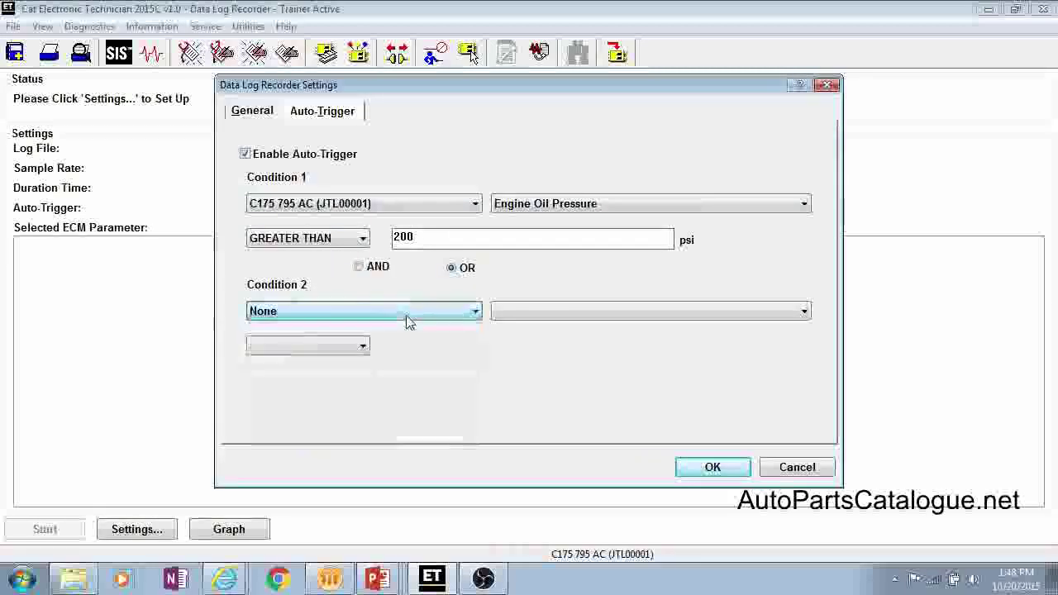
pyautogui.click(406, 319)
pyautogui.click(388, 435)
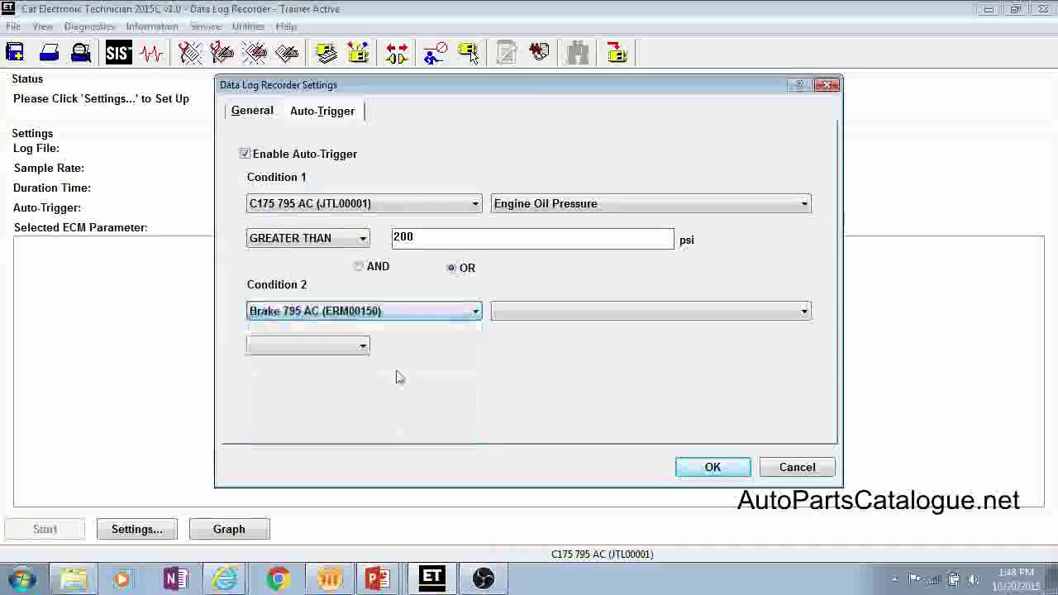
pyautogui.click(524, 314)
pyautogui.click(500, 309)
pyautogui.click(495, 348)
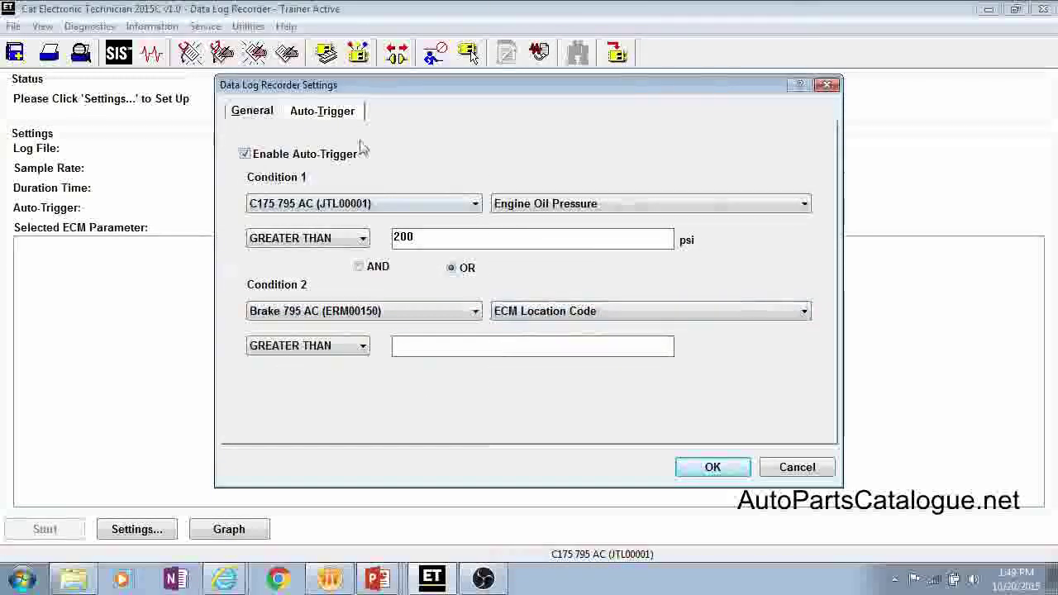
# Turn off auto-trigger and check the available per-minute sample rates in the general recorder settings.
pyautogui.click(246, 154)
pyautogui.click(253, 110)
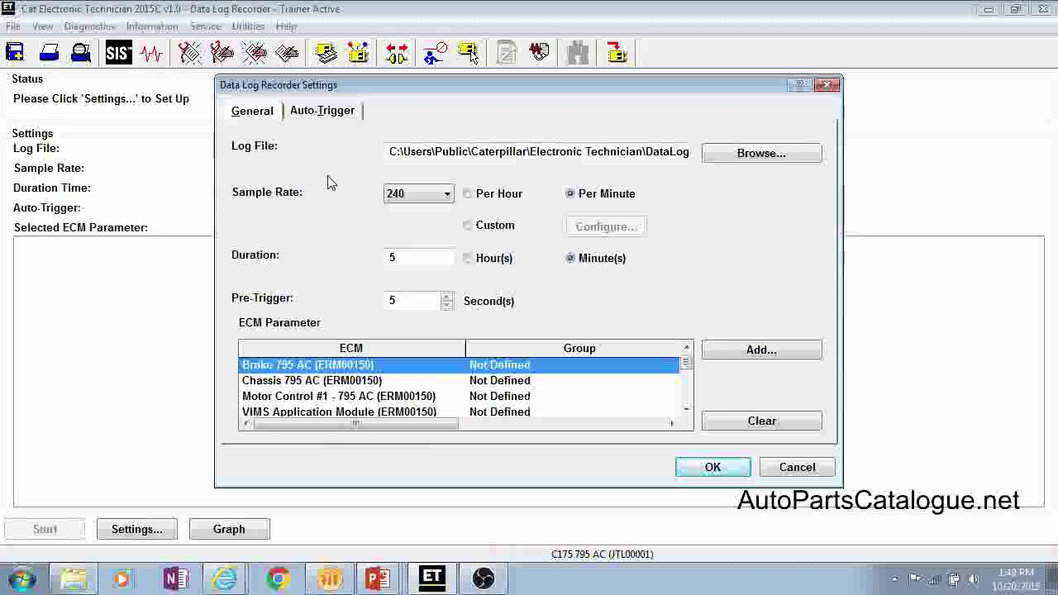
pyautogui.click(442, 197)
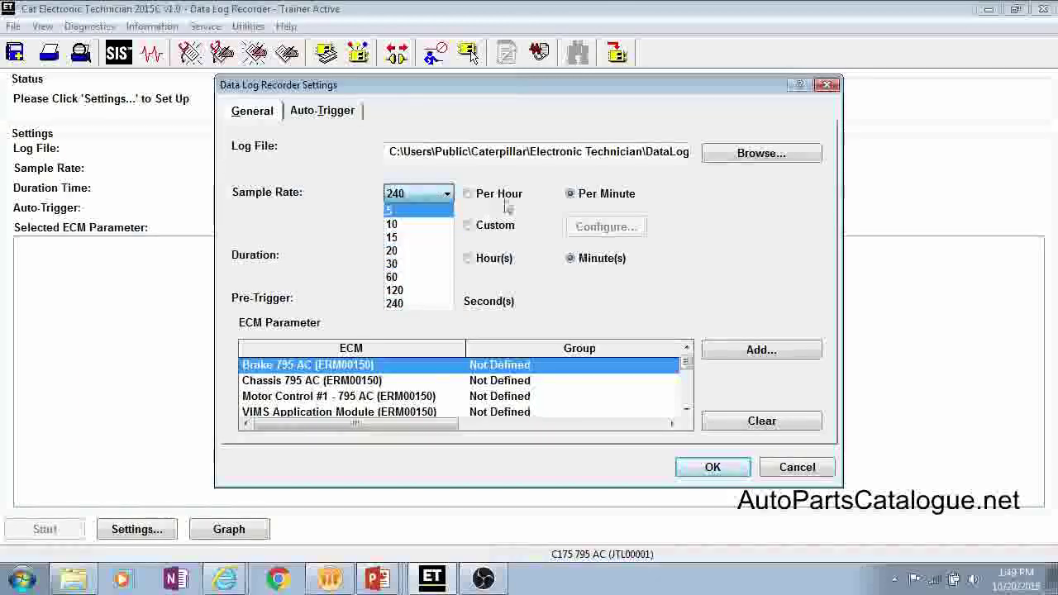
pyautogui.click(559, 208)
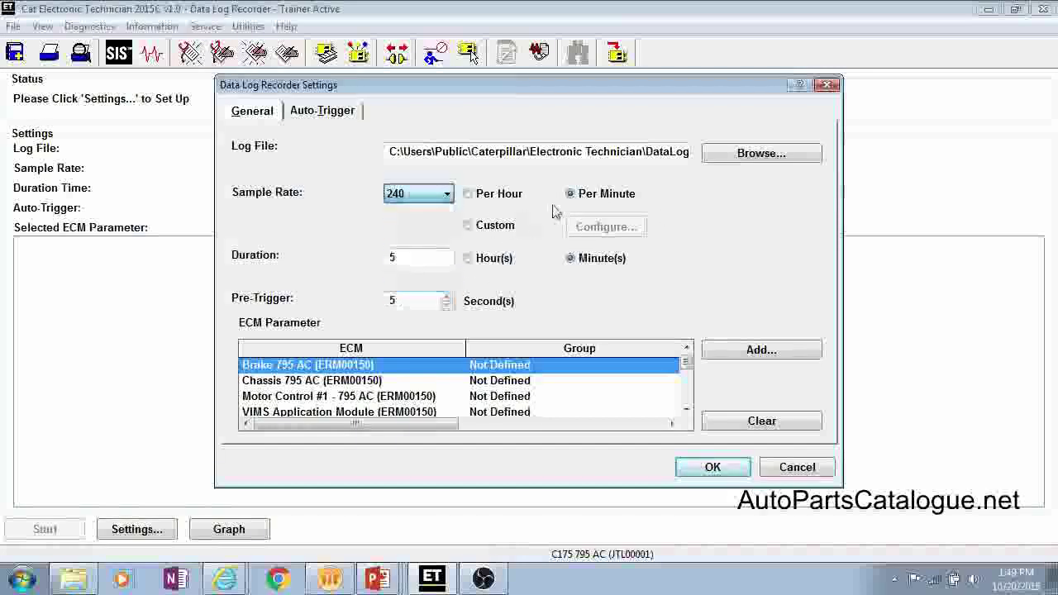
# Switch the sample rate to Custom and add a sample time of 55 seconds.
pyautogui.click(488, 227)
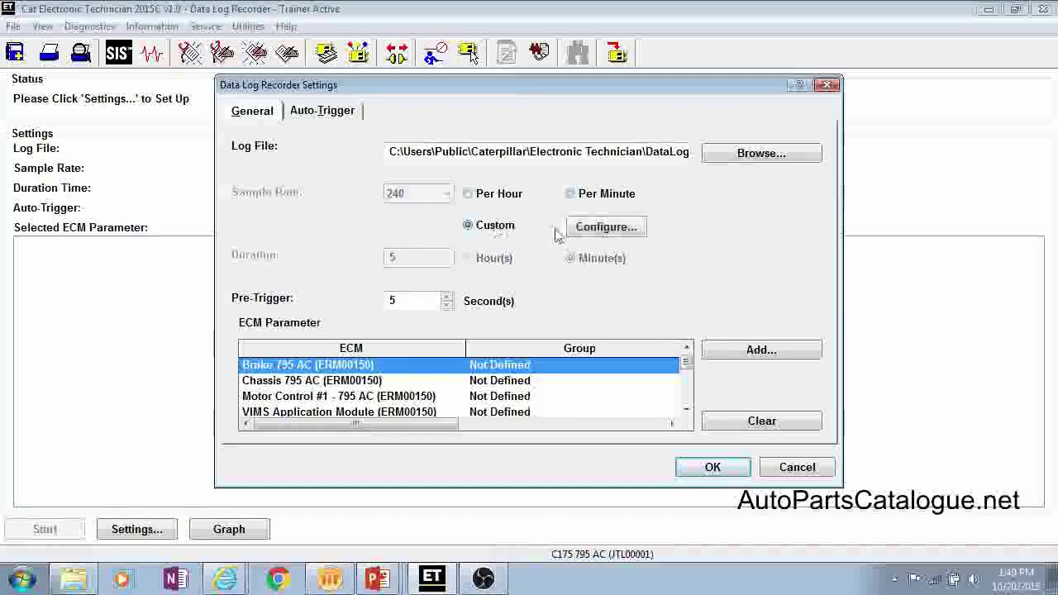
pyautogui.click(615, 230)
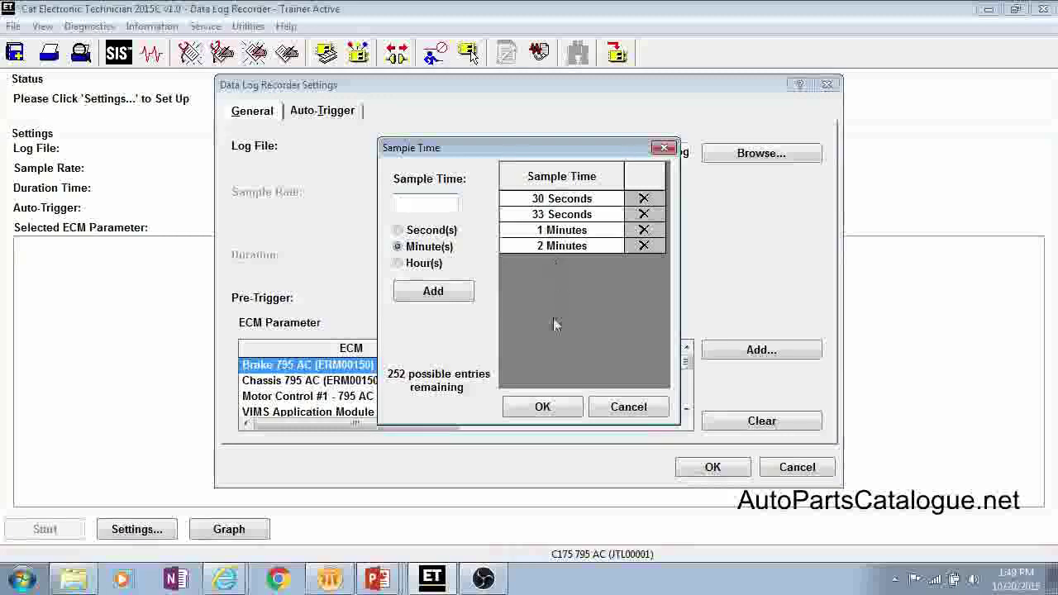
pyautogui.click(426, 232)
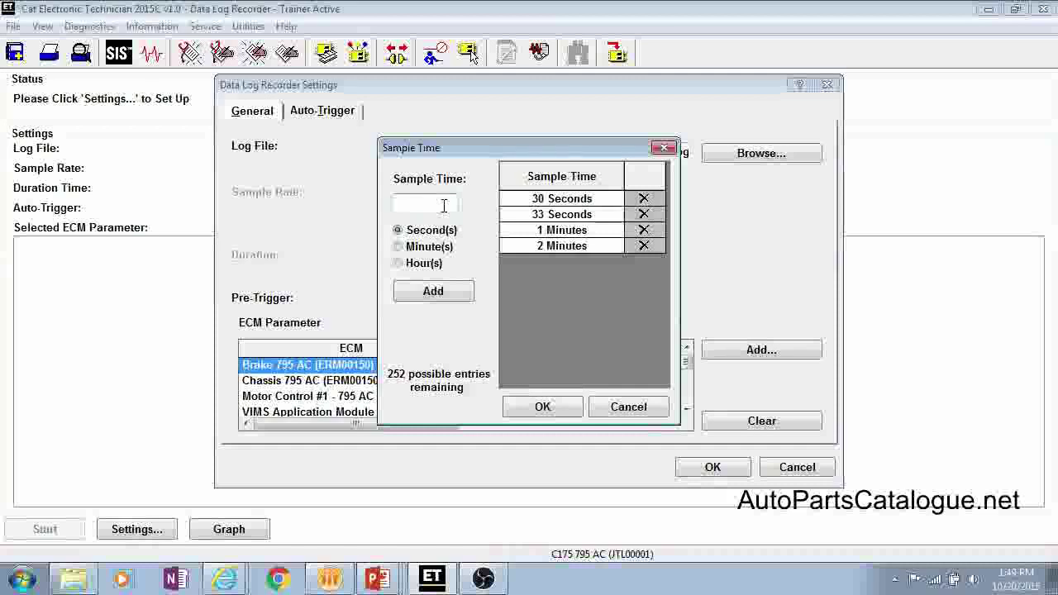
pyautogui.click(444, 205)
pyautogui.write('55')
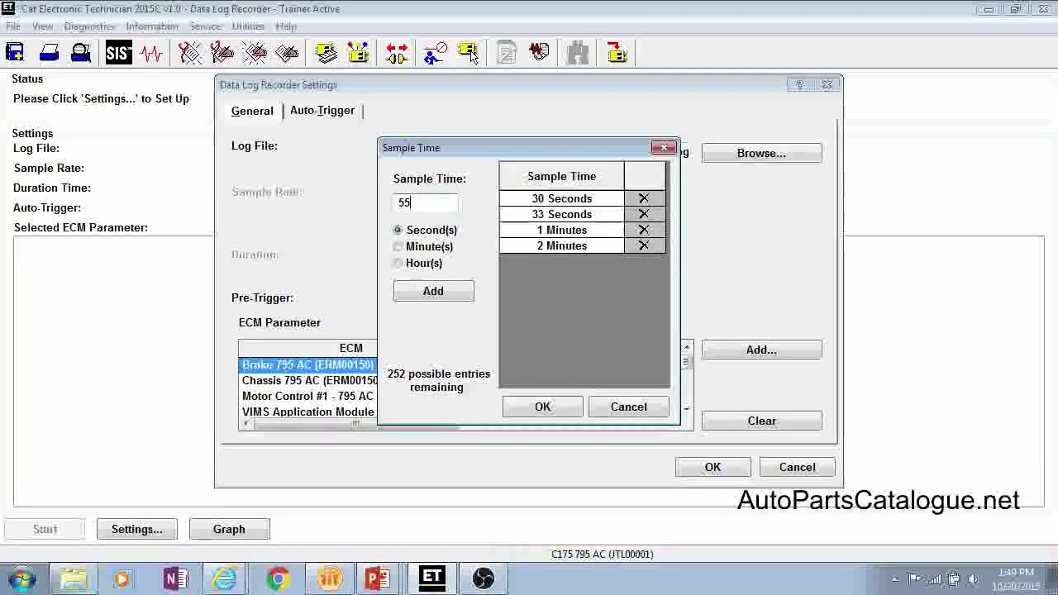
pyautogui.click(424, 295)
# Add a custom sample time of 6 minutes and accept the sample time list.
pyautogui.click(425, 247)
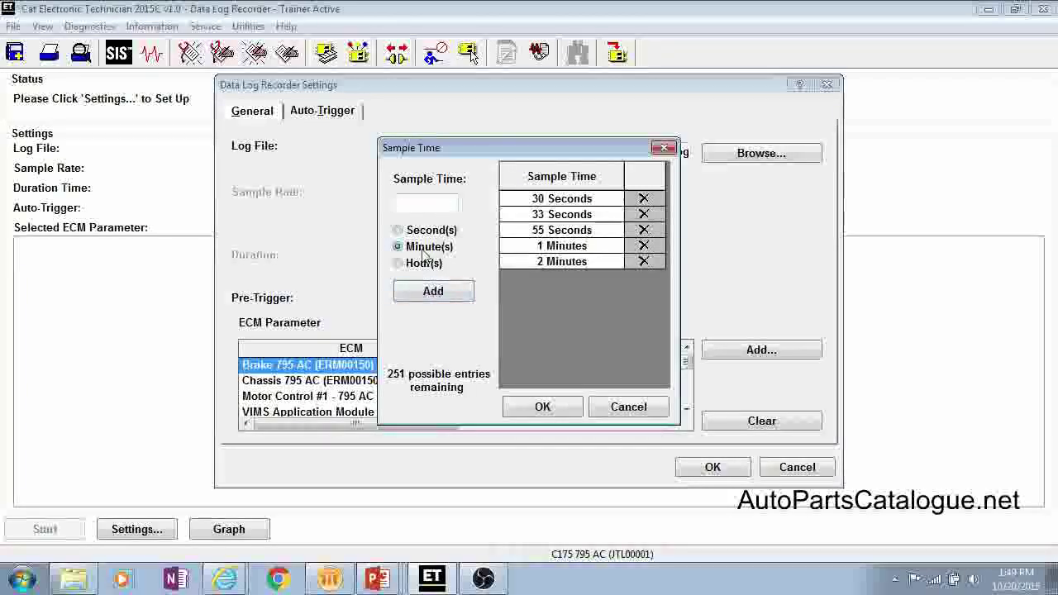
pyautogui.click(414, 200)
pyautogui.write('6')
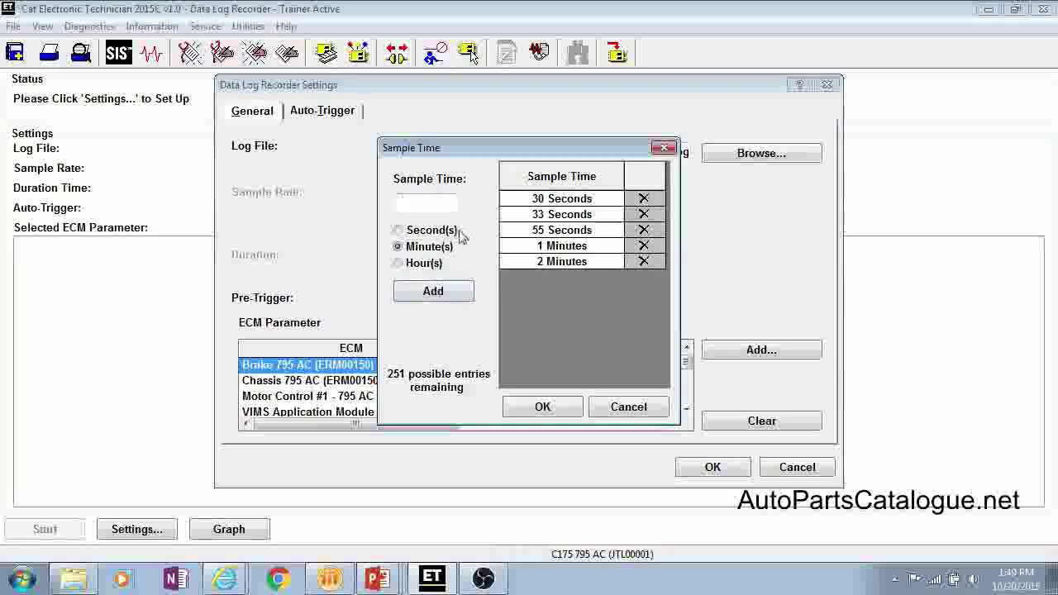
pyautogui.click(433, 291)
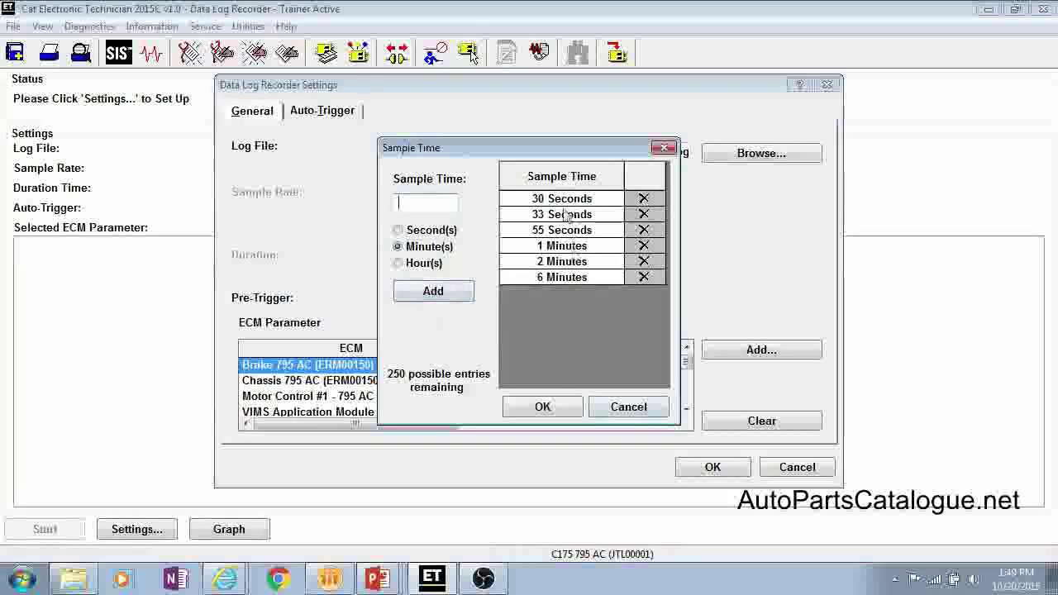
pyautogui.click(542, 407)
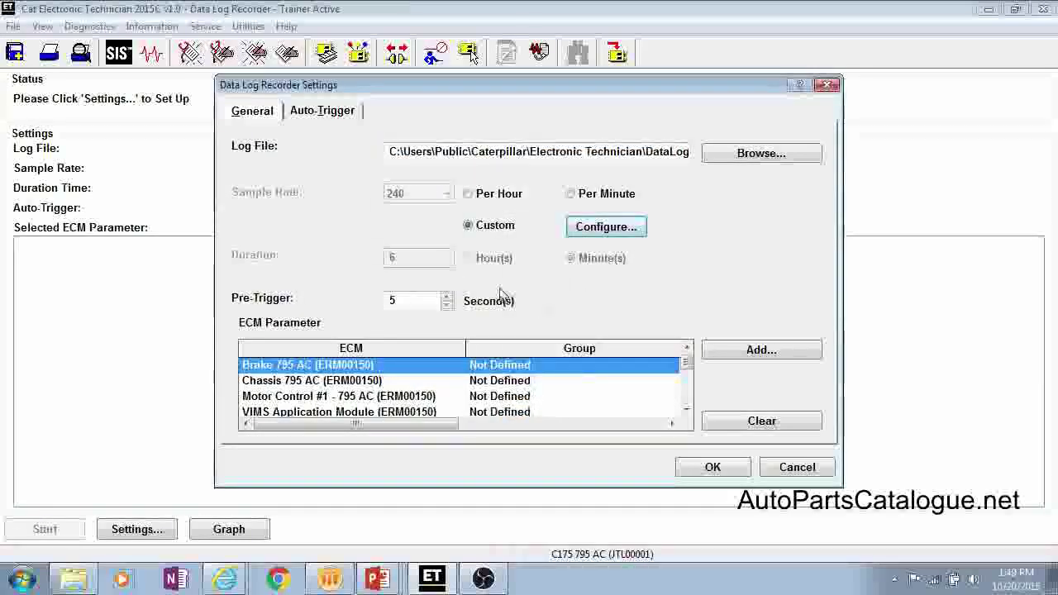
# Switch the sample rate back to Per Minute and set the pre-trigger to 30 seconds.
pyautogui.click(581, 193)
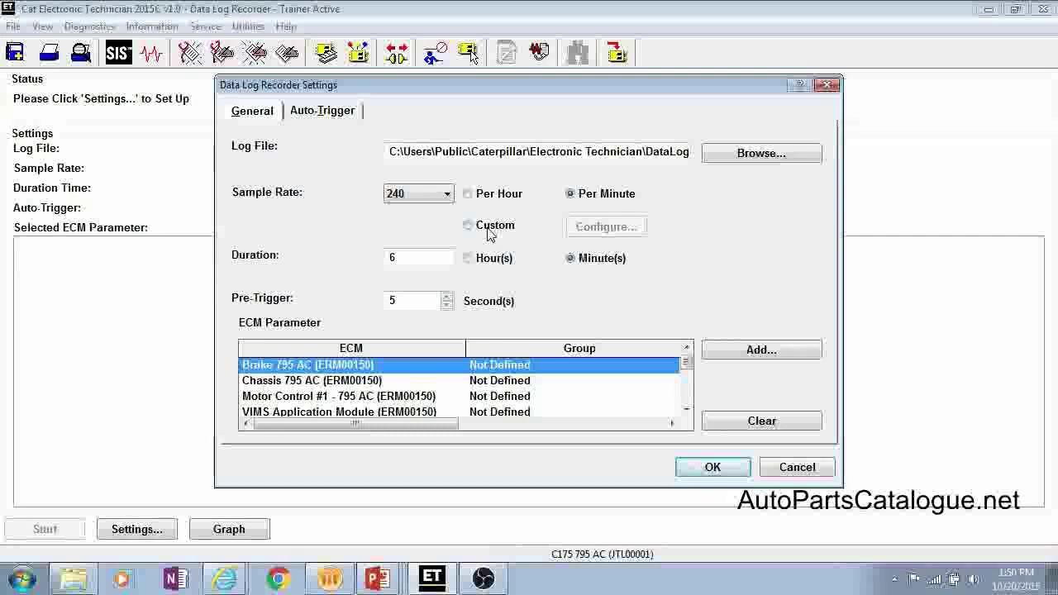
pyautogui.doubleClick(407, 257)
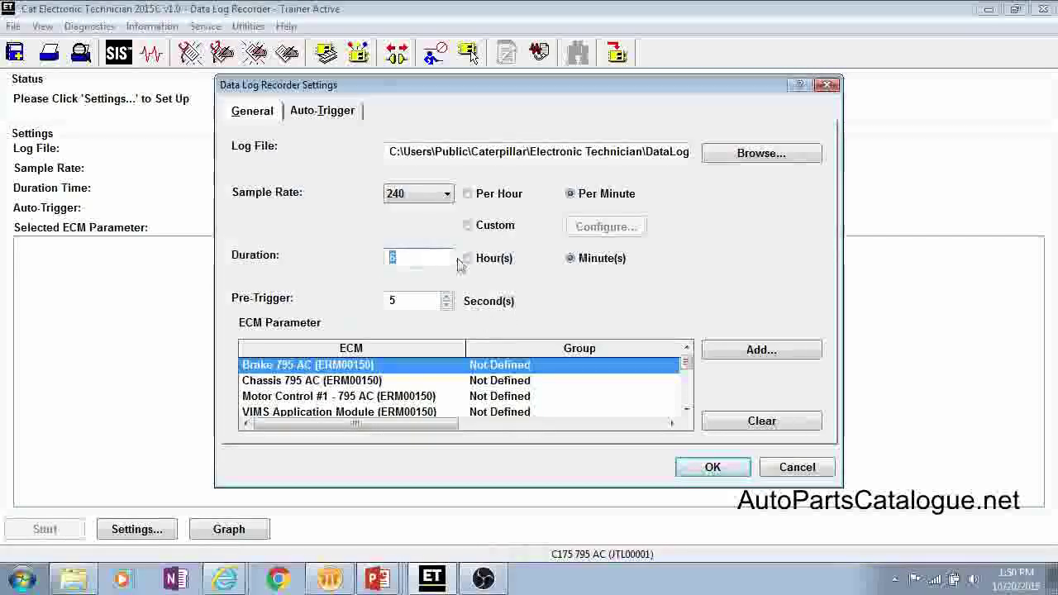
pyautogui.click(398, 302)
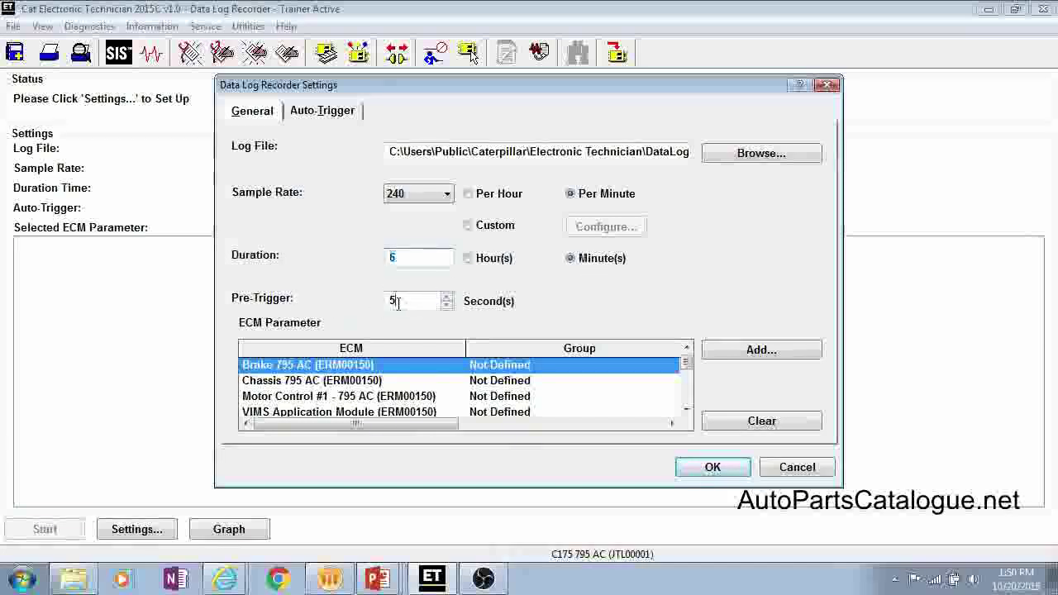
pyautogui.doubleClick(395, 301)
pyautogui.write('30')
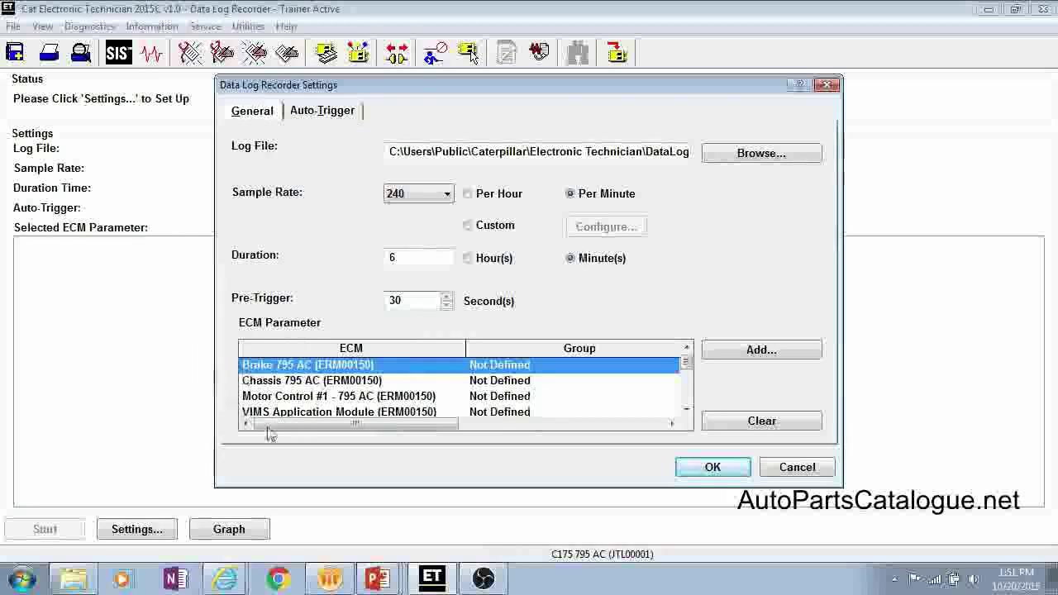
# Assign the Brake Lamp parameter group to the Brake 795 AC ECM.
pyautogui.click(760, 349)
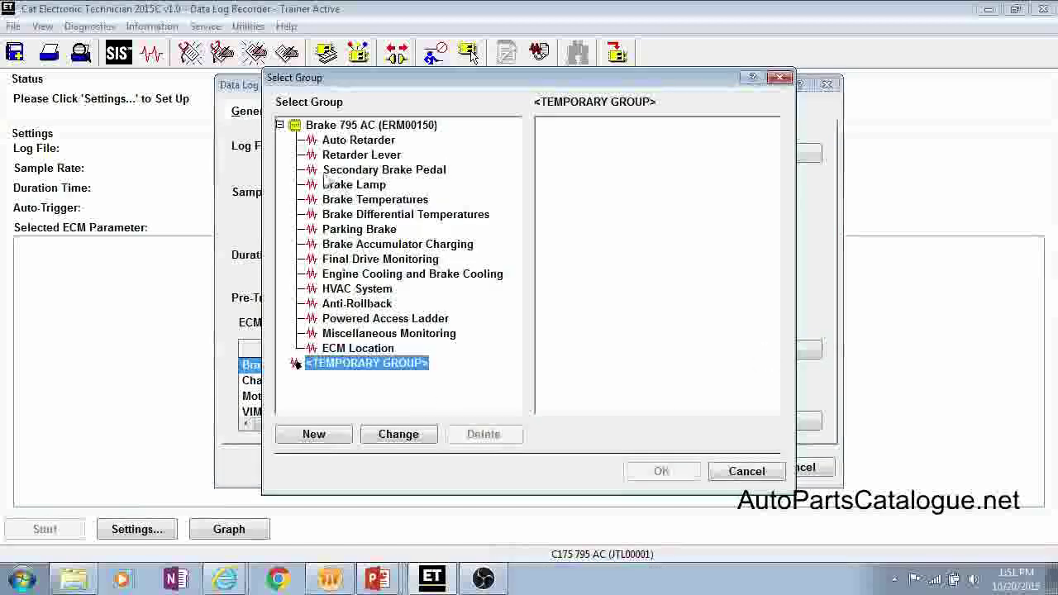
pyautogui.click(354, 185)
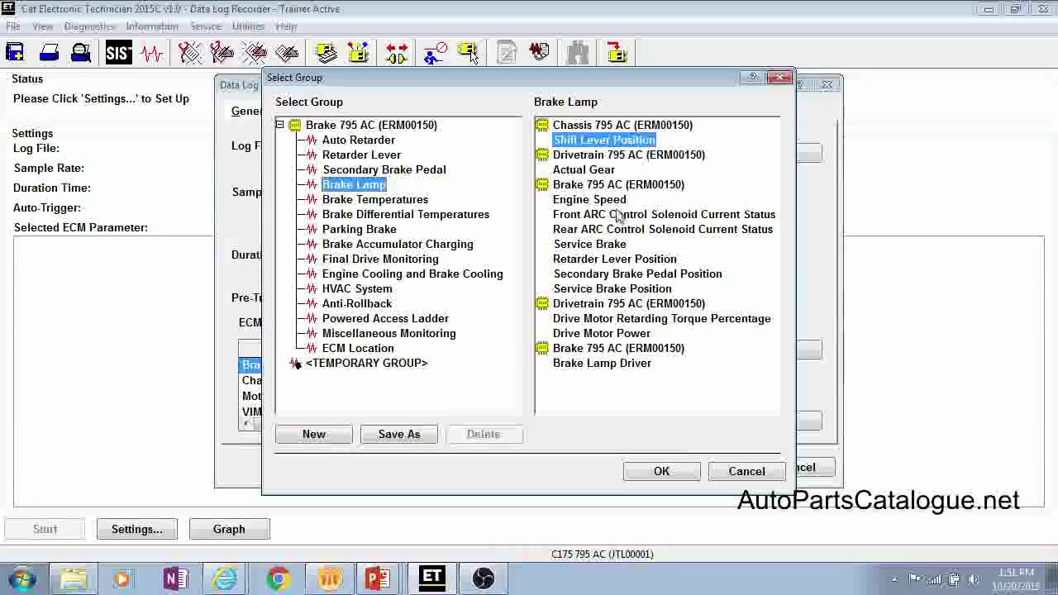
pyautogui.click(670, 474)
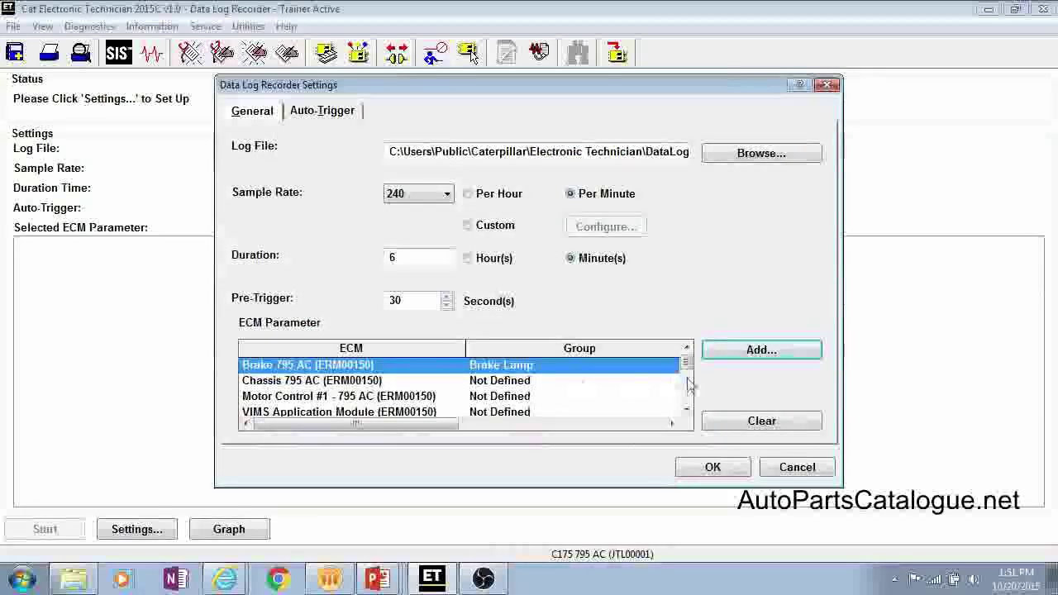
# Assign the Pressures parameter group to the C175 795 AC ECM.
pyautogui.moveTo(687, 362); pyautogui.dragTo(685, 383)
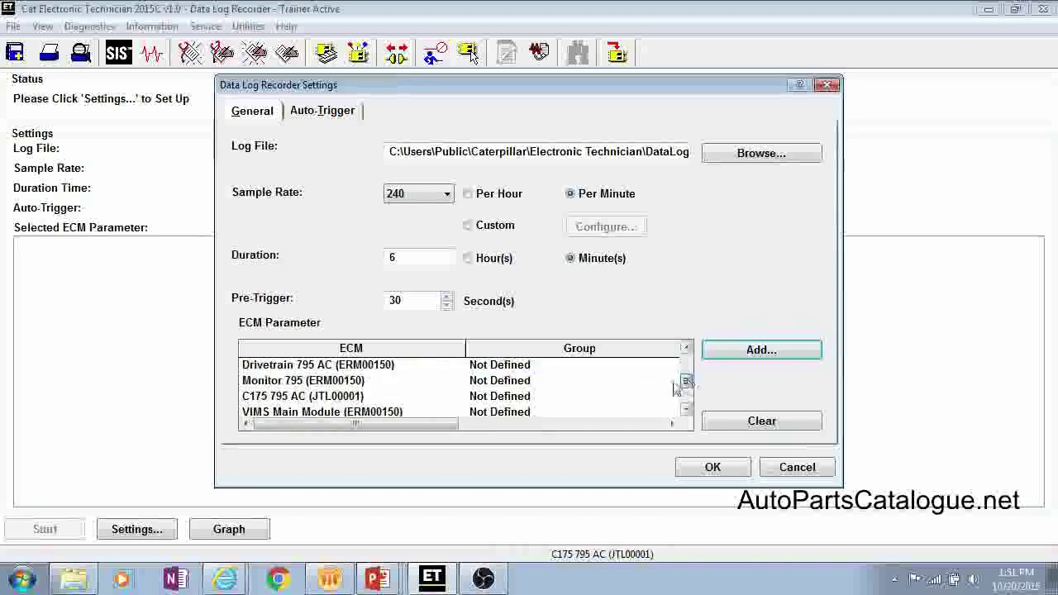
pyautogui.click(324, 397)
pyautogui.click(738, 349)
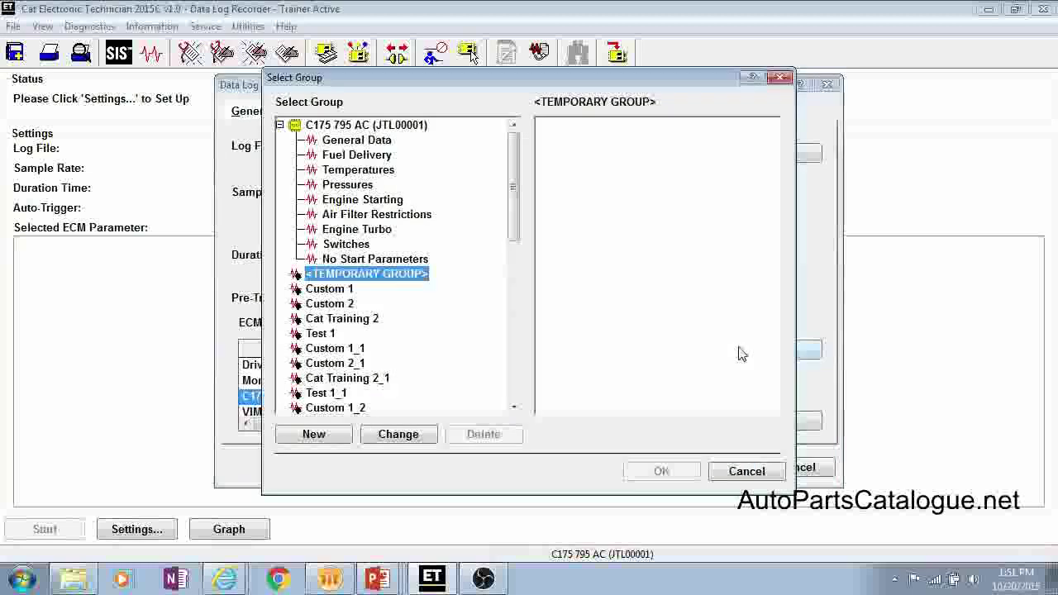
pyautogui.click(357, 188)
pyautogui.click(664, 470)
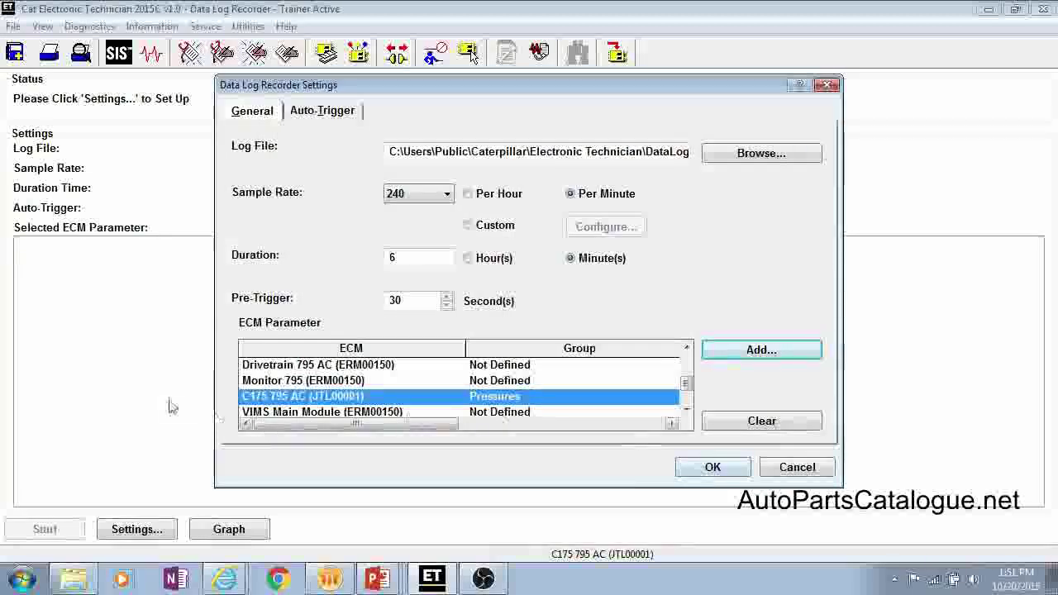
# Apply the recorder settings and start data logging.
pyautogui.click(714, 469)
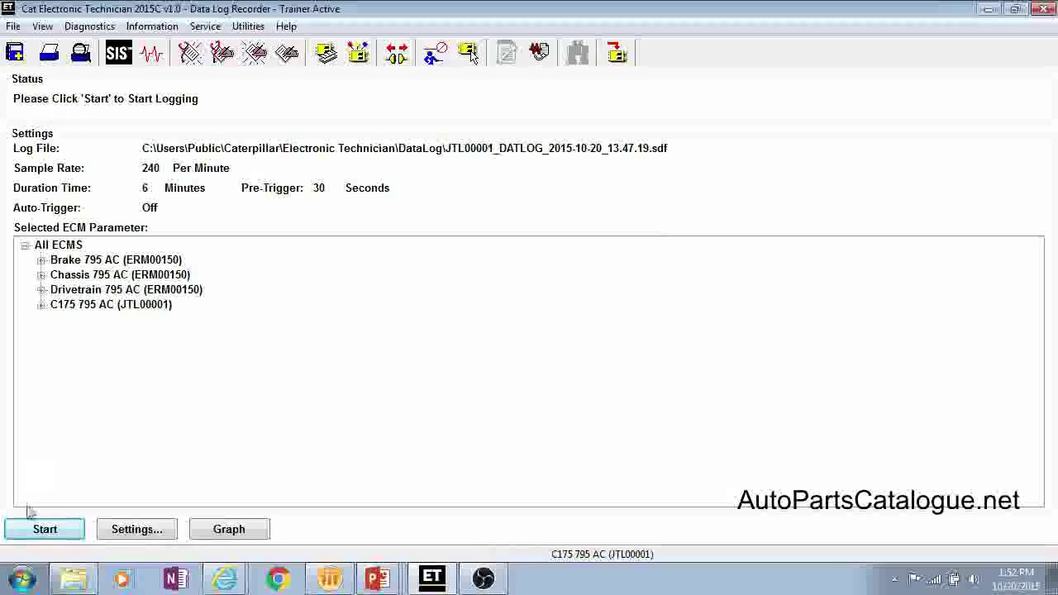
pyautogui.click(46, 529)
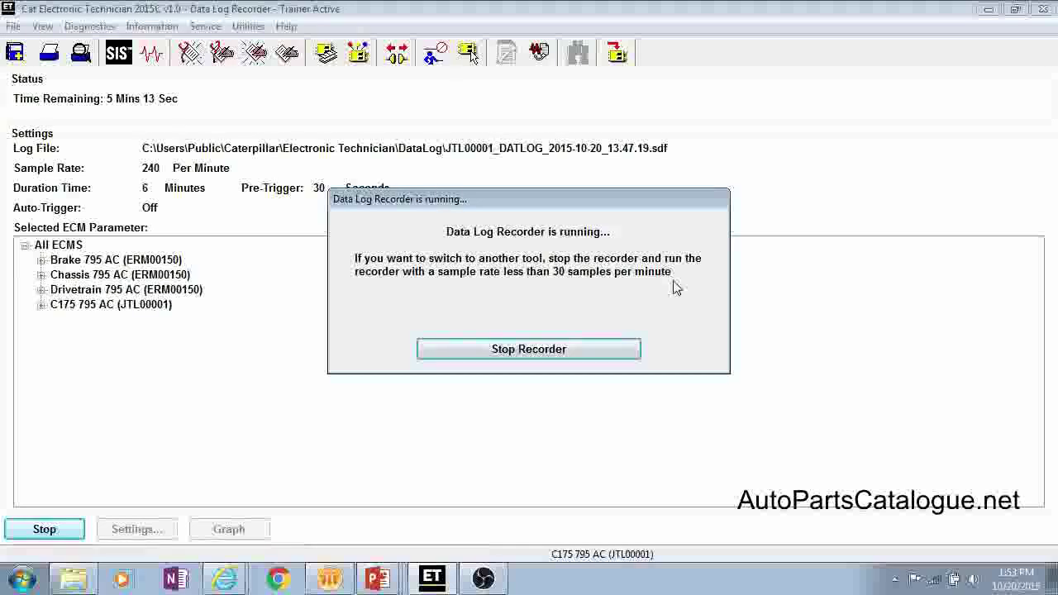
# Stop the data log recording and open the recorded log for graphing.
pyautogui.click(547, 351)
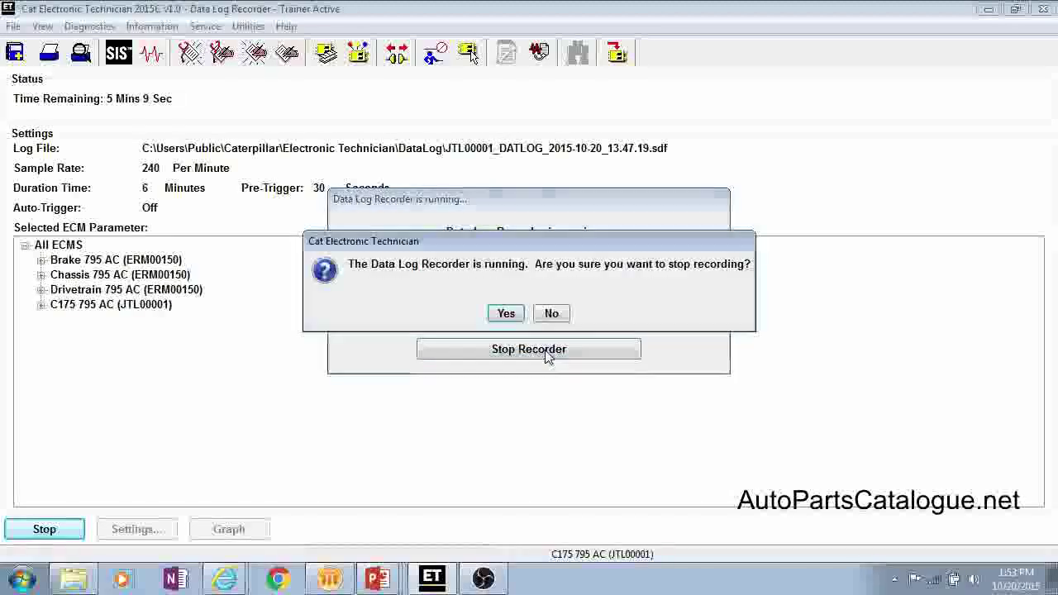
pyautogui.click(506, 314)
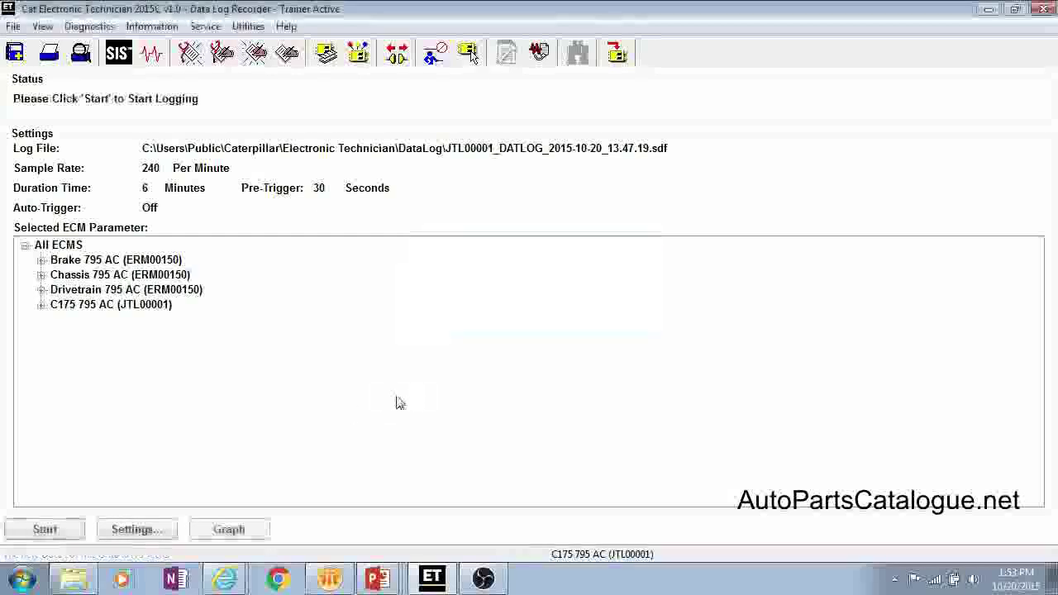
pyautogui.click(229, 529)
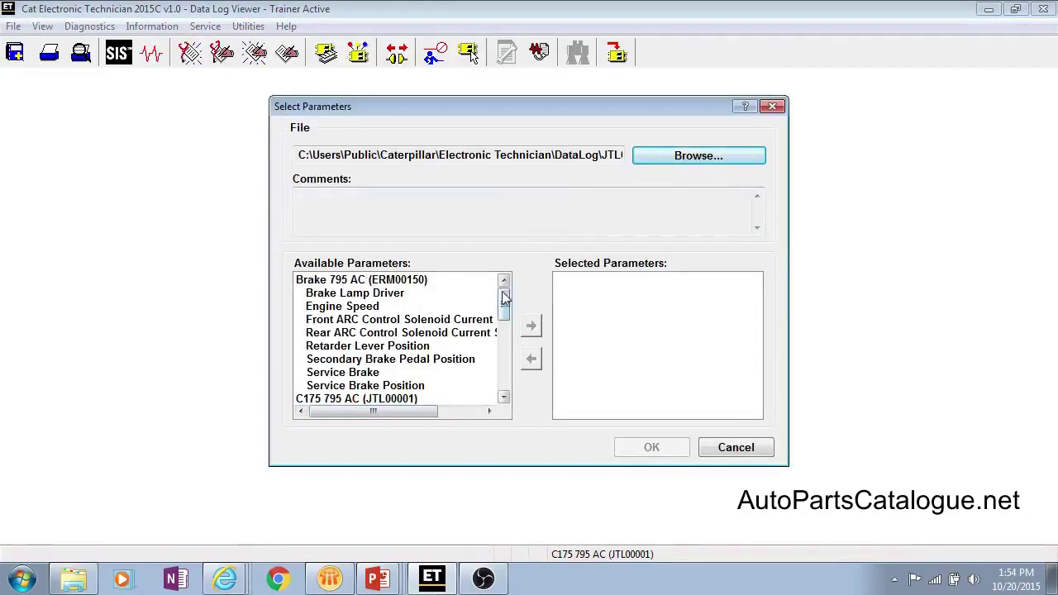
# Add all recorded parameters of the C175 795 AC ECM to the selection and graph them.
pyautogui.moveTo(504, 303); pyautogui.dragTo(505, 338)
pyautogui.click(395, 282)
pyautogui.click(395, 292)
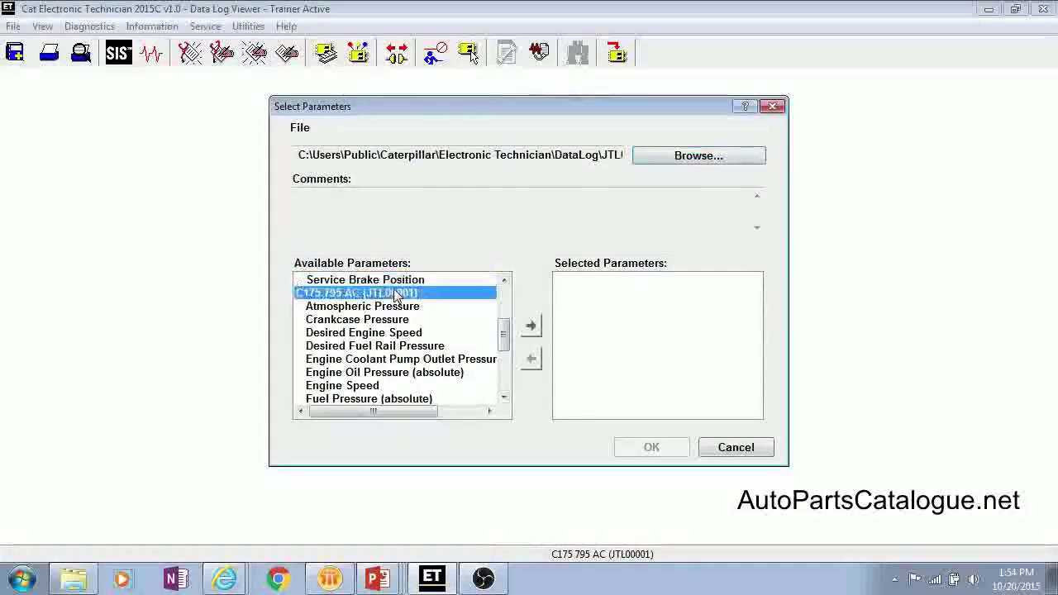
pyautogui.click(531, 327)
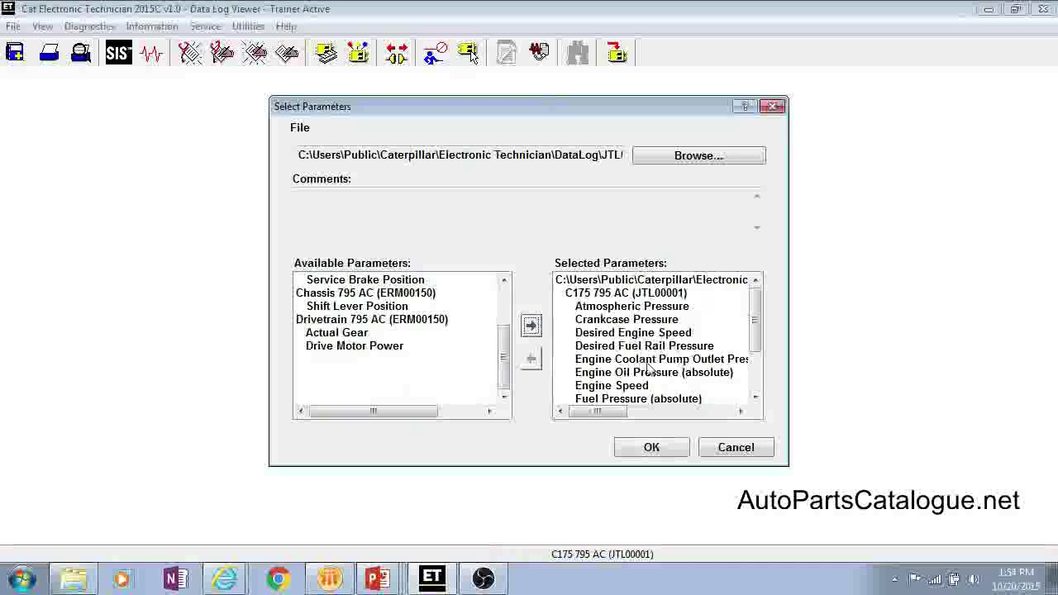
pyautogui.click(652, 453)
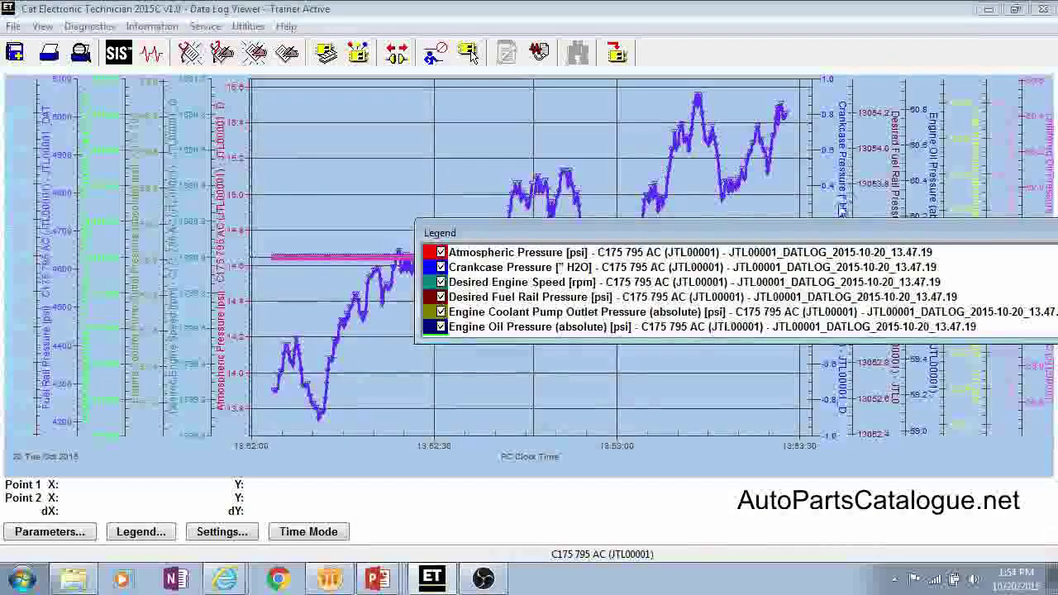
# Try hiding the Crankcase Pressure, Desired Engine Speed and Desired Fuel Rail Pressure traces, show them again, and close the legend.
pyautogui.moveTo(834, 239); pyautogui.dragTo(635, 223)
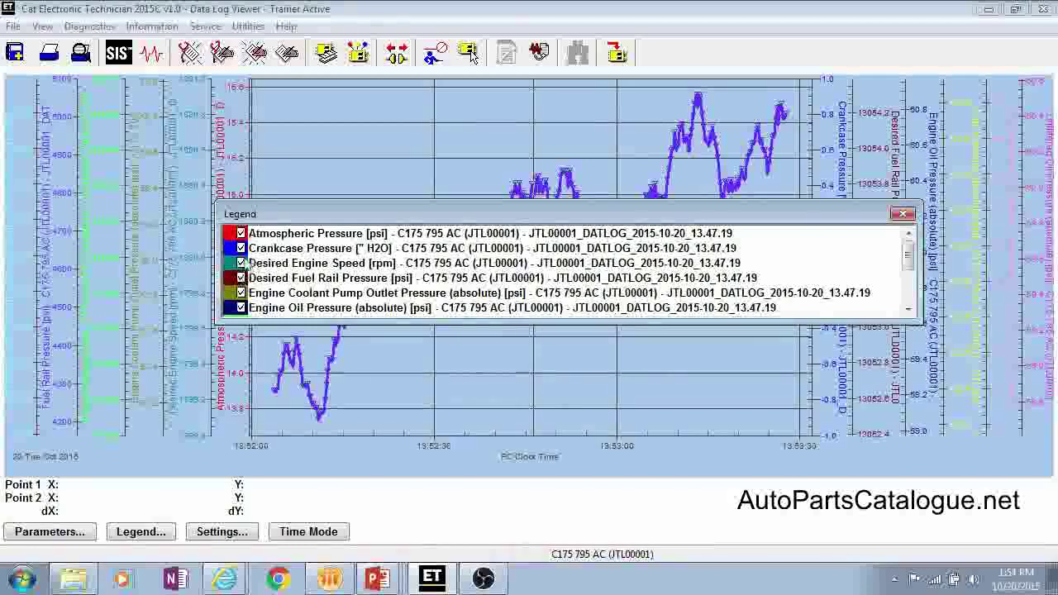
pyautogui.click(240, 248)
pyautogui.click(241, 262)
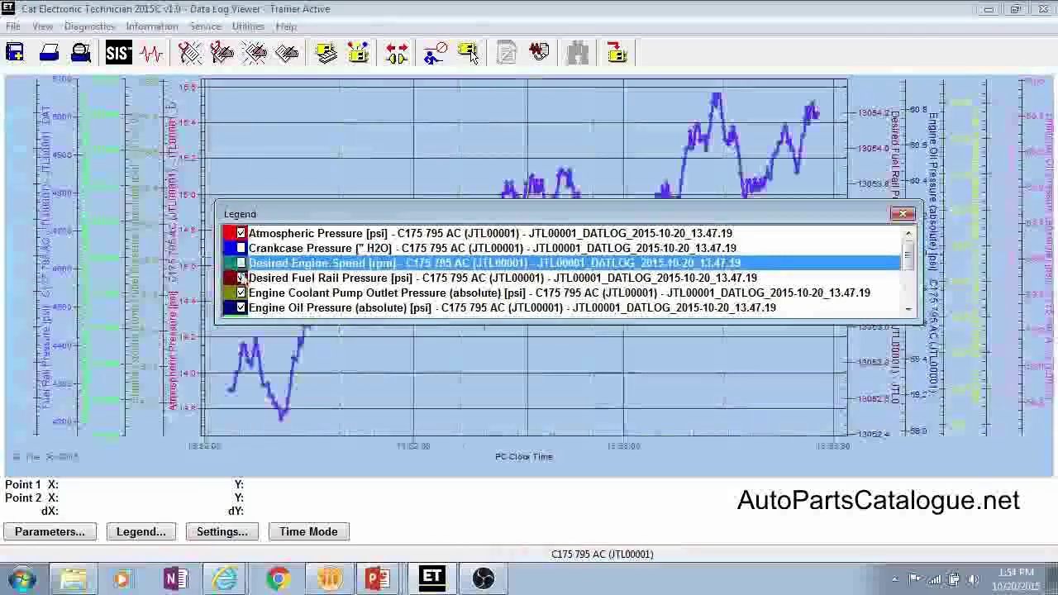
pyautogui.click(241, 278)
pyautogui.click(240, 277)
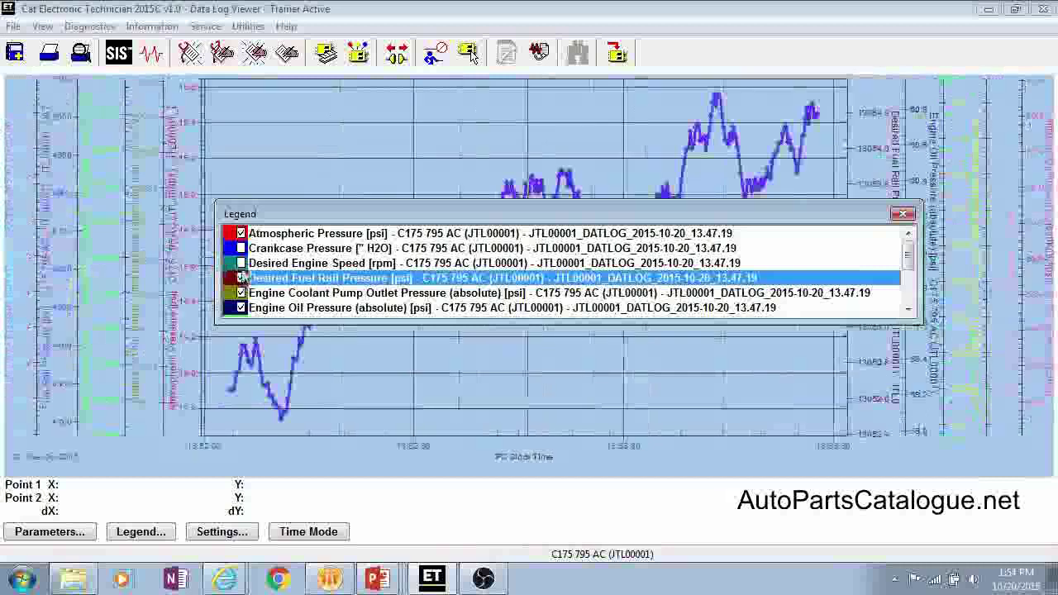
pyautogui.click(240, 263)
pyautogui.click(240, 248)
pyautogui.click(901, 214)
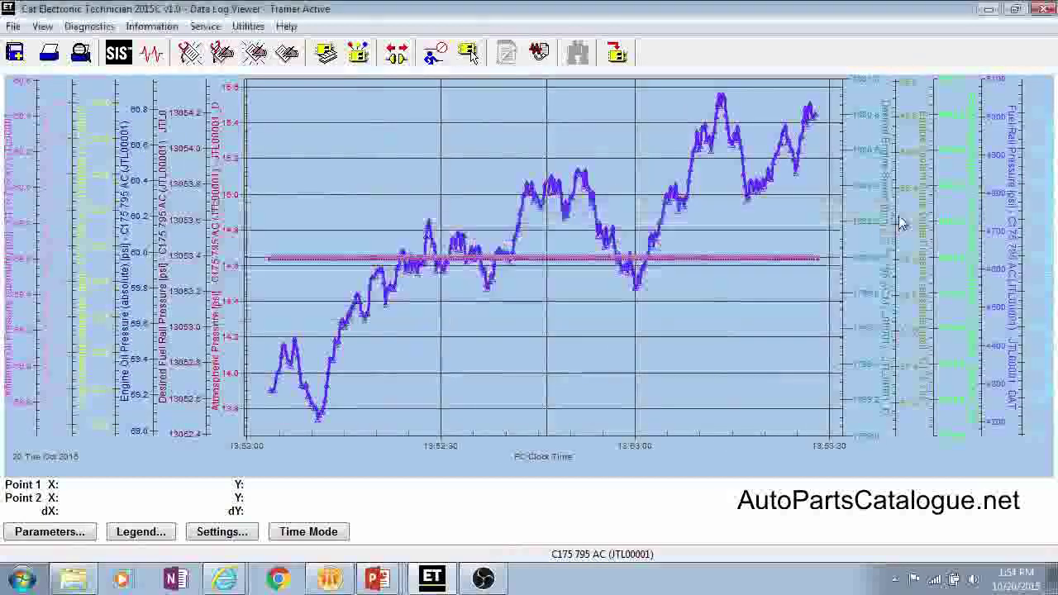
# Review the graph's available and selected parameters and leave the selection without applying changes.
pyautogui.click(38, 537)
pyautogui.click(624, 280)
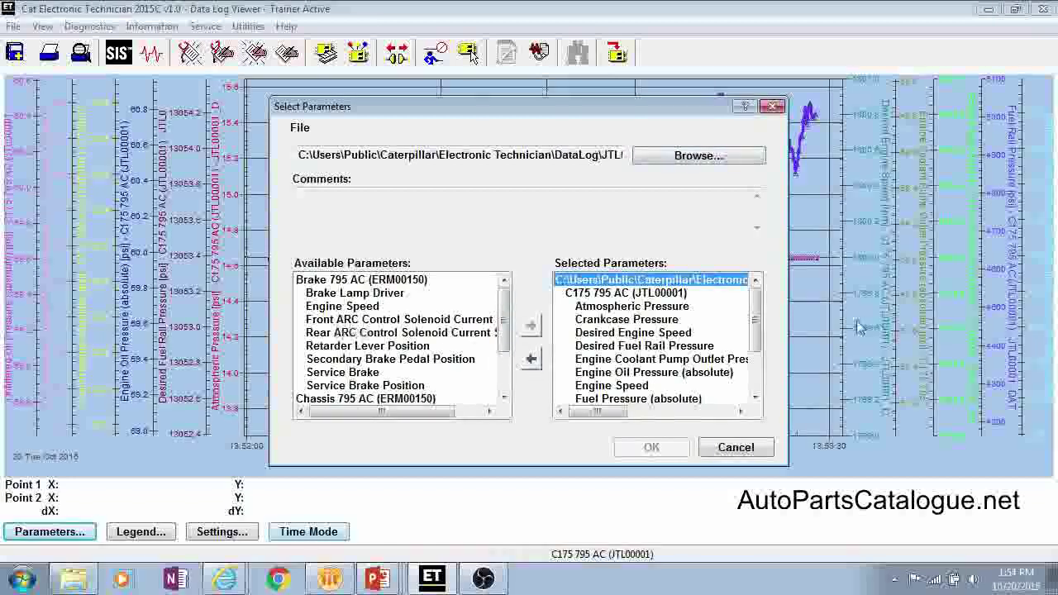
pyautogui.click(733, 447)
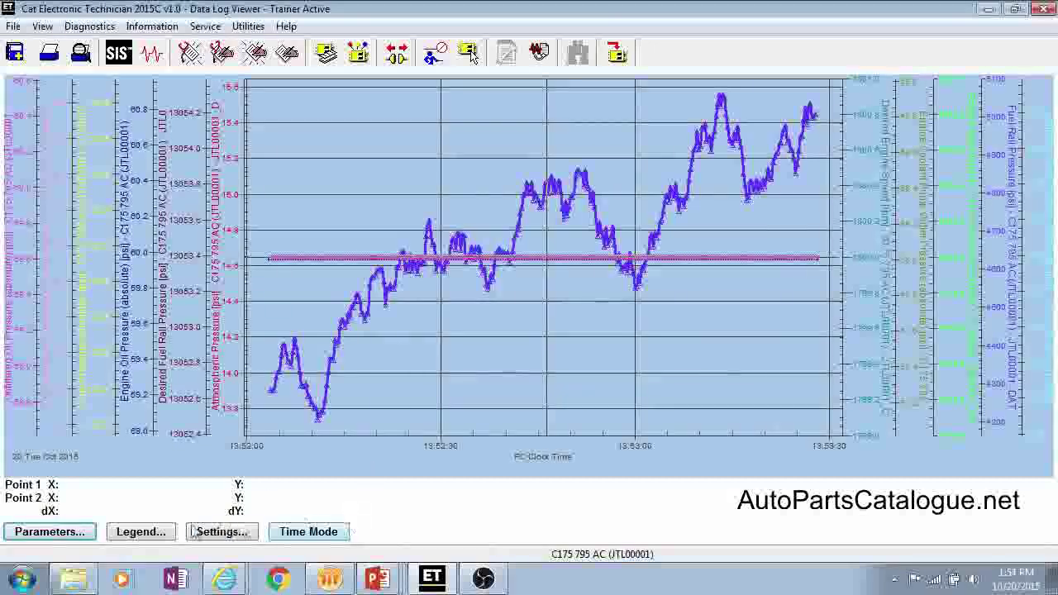
# Review the viewer settings, try turning off the automatic Y-axis range for Desired Engine Speed, restore it, and discard the settings.
pyautogui.click(221, 531)
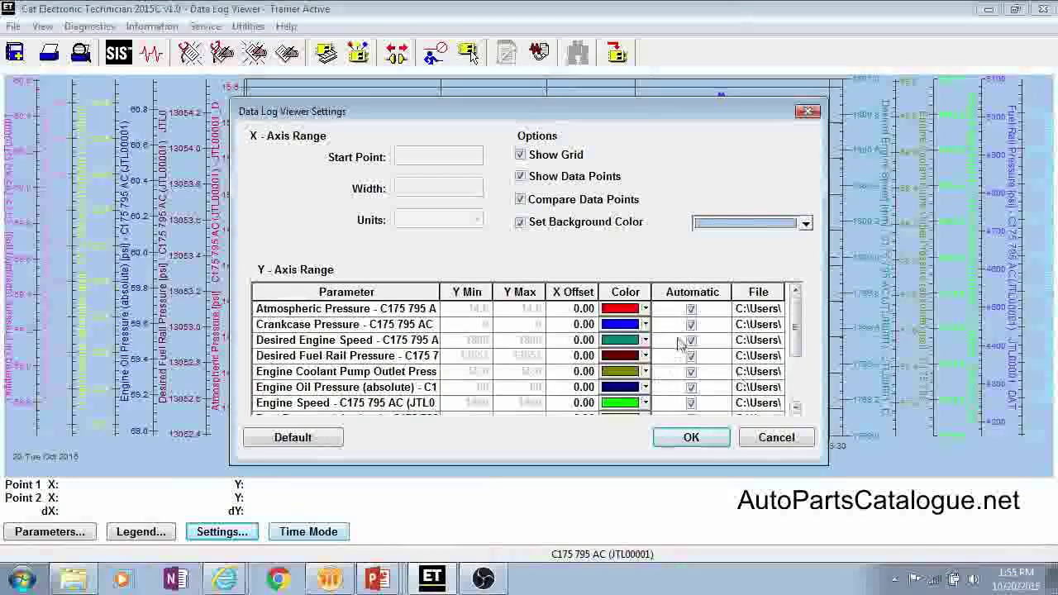
pyautogui.click(519, 225)
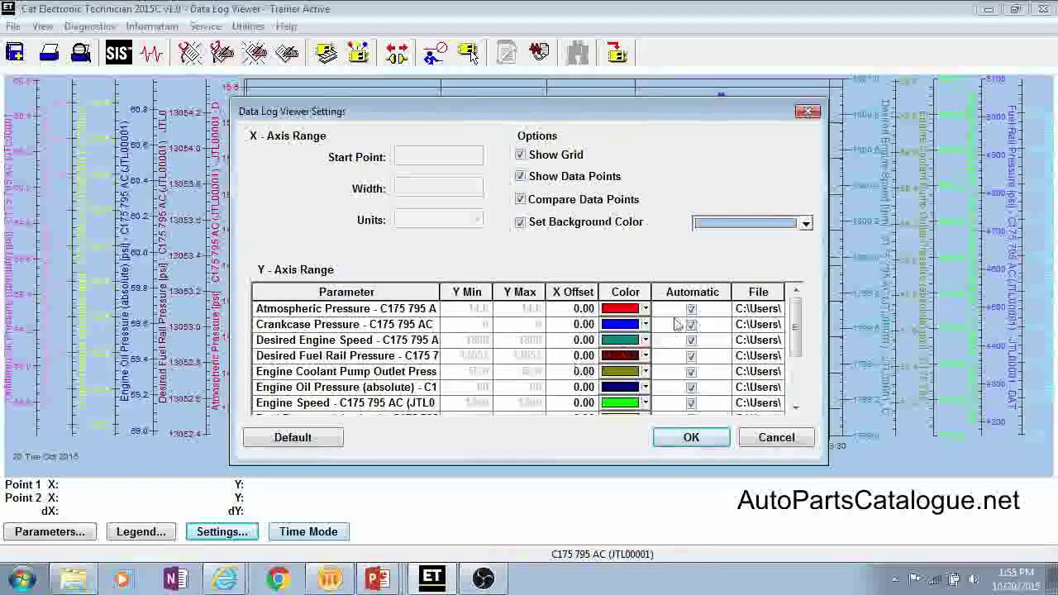
pyautogui.click(690, 339)
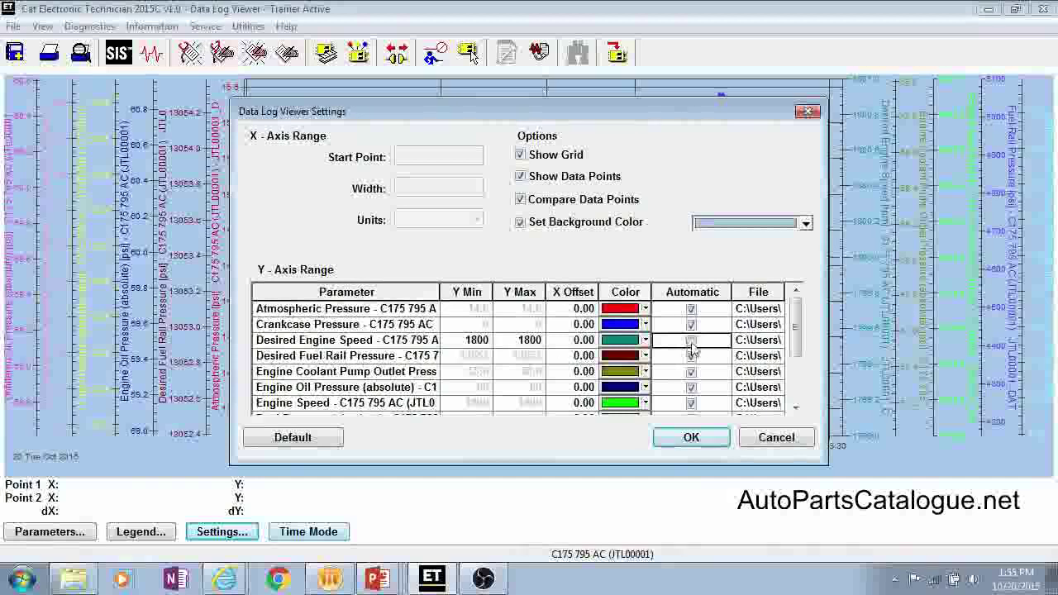
pyautogui.click(691, 342)
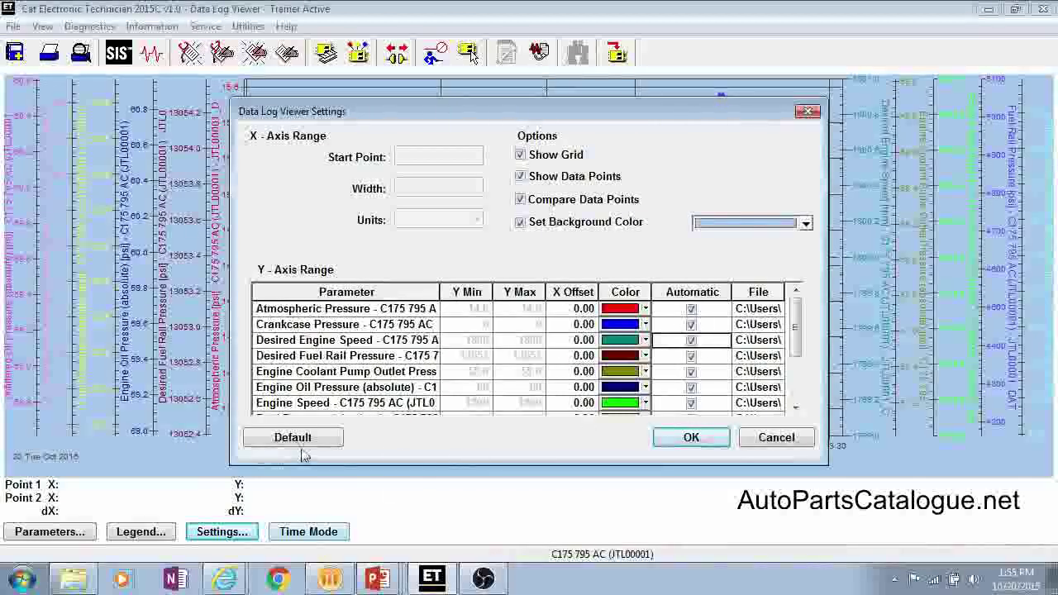
pyautogui.click(765, 449)
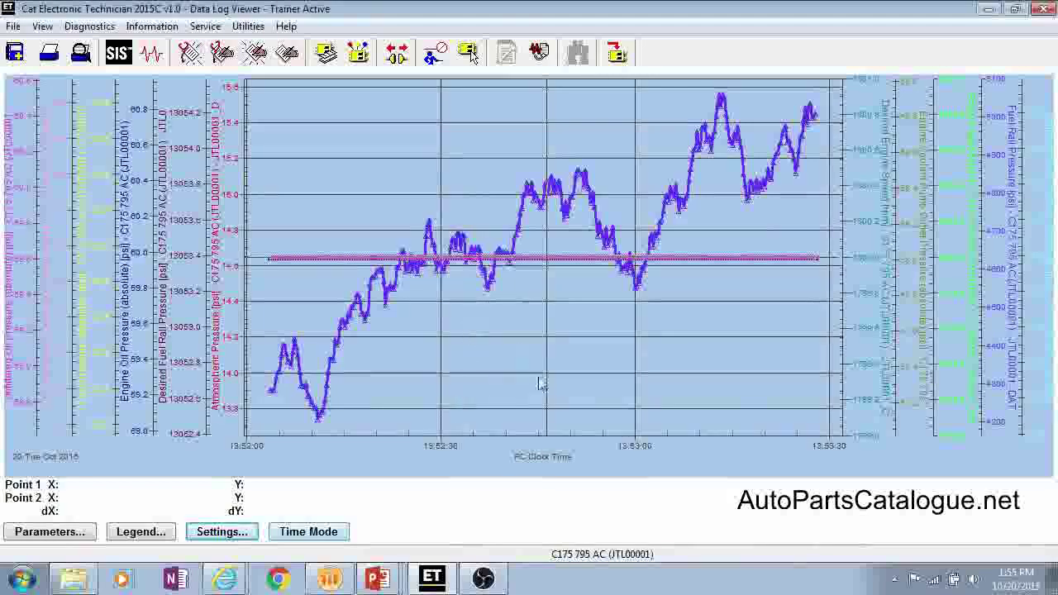
# Magnify the middle of the Fuel Rail Pressure curve twice and restore the full graph.
pyautogui.moveTo(498, 341); pyautogui.dragTo(591, 376)
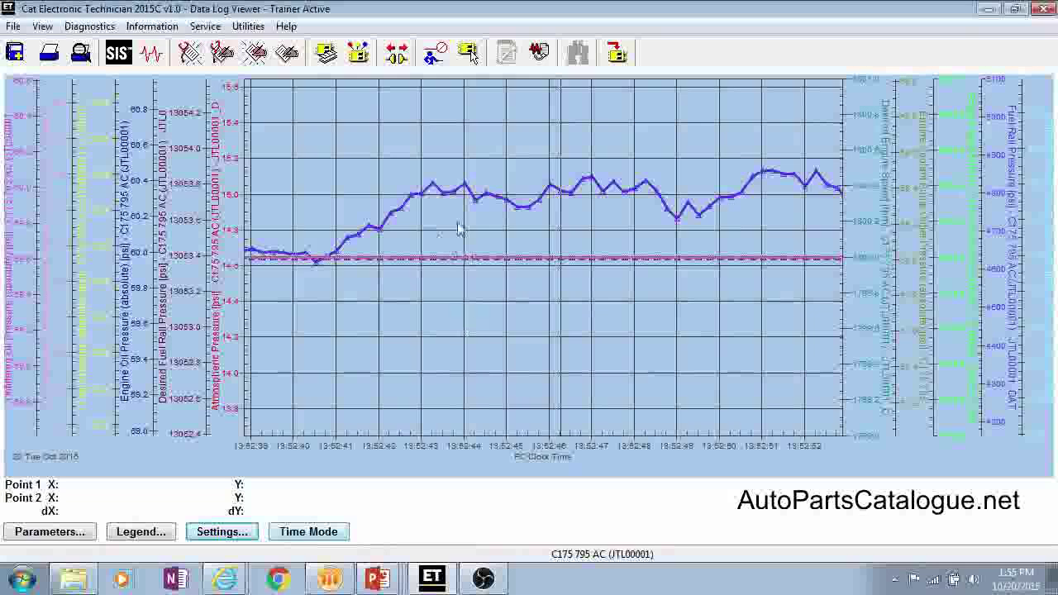
pyautogui.moveTo(449, 163); pyautogui.dragTo(487, 203)
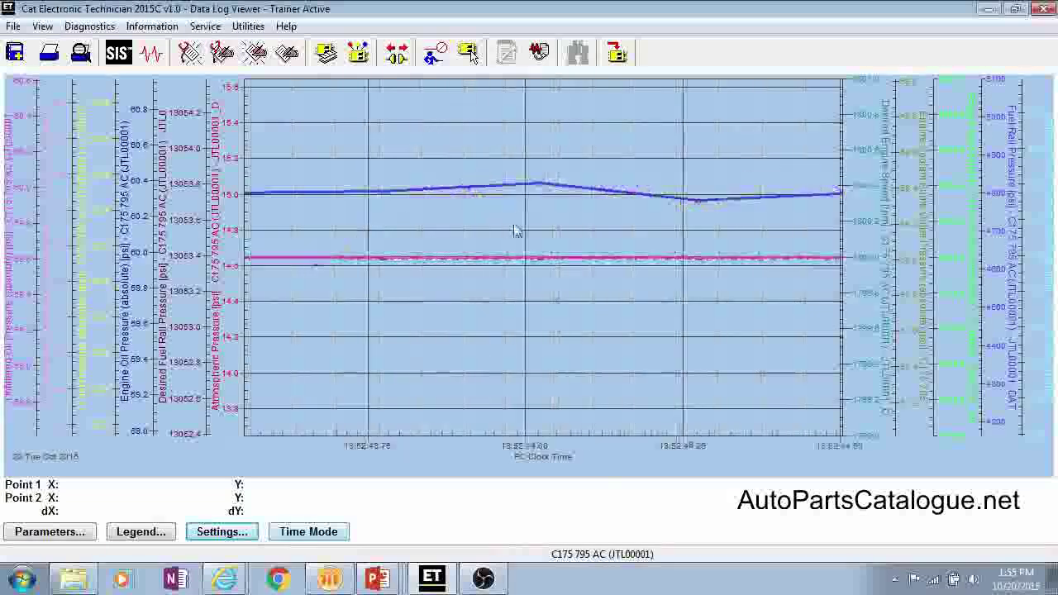
pyautogui.rightClick(591, 231)
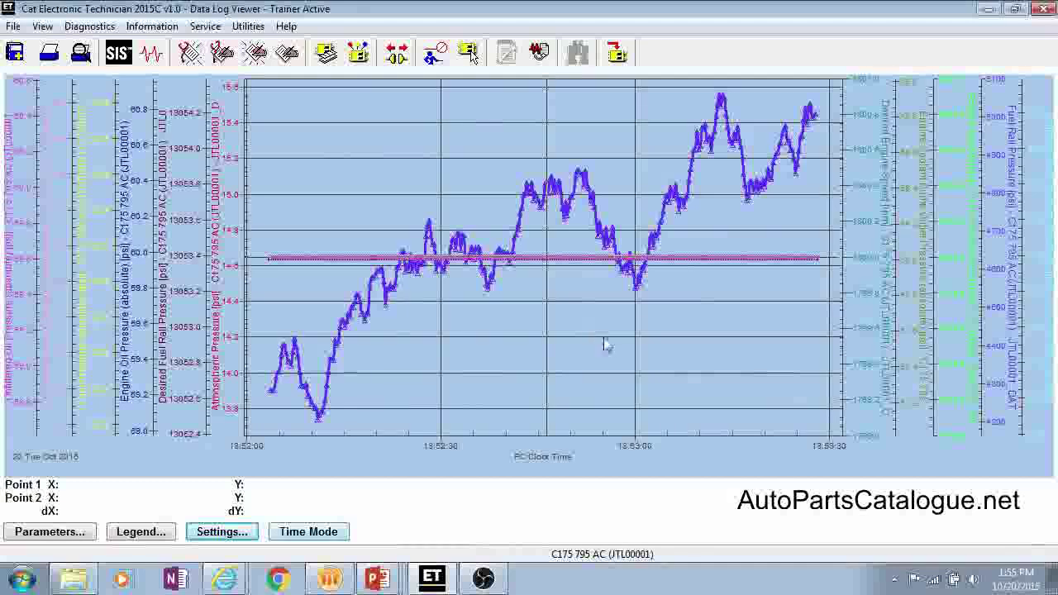
# Compare two neighbouring Fuel Rail Pressure data points near 13:52:49 and switch the graph's time axis from PC clock time to seconds.
pyautogui.moveTo(517, 160); pyautogui.dragTo(592, 223)
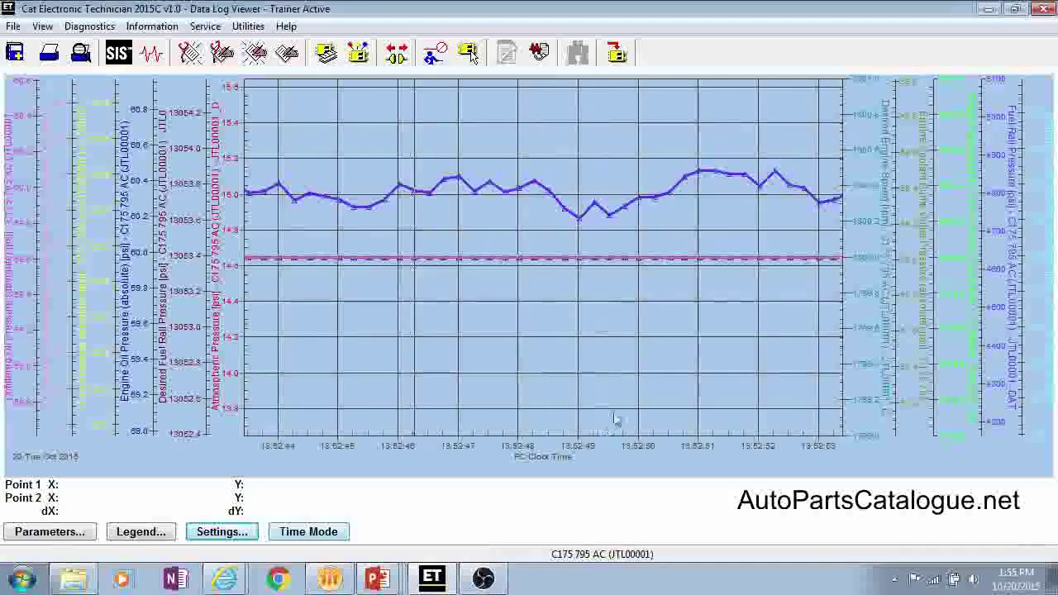
pyautogui.click(578, 223)
pyautogui.click(591, 217)
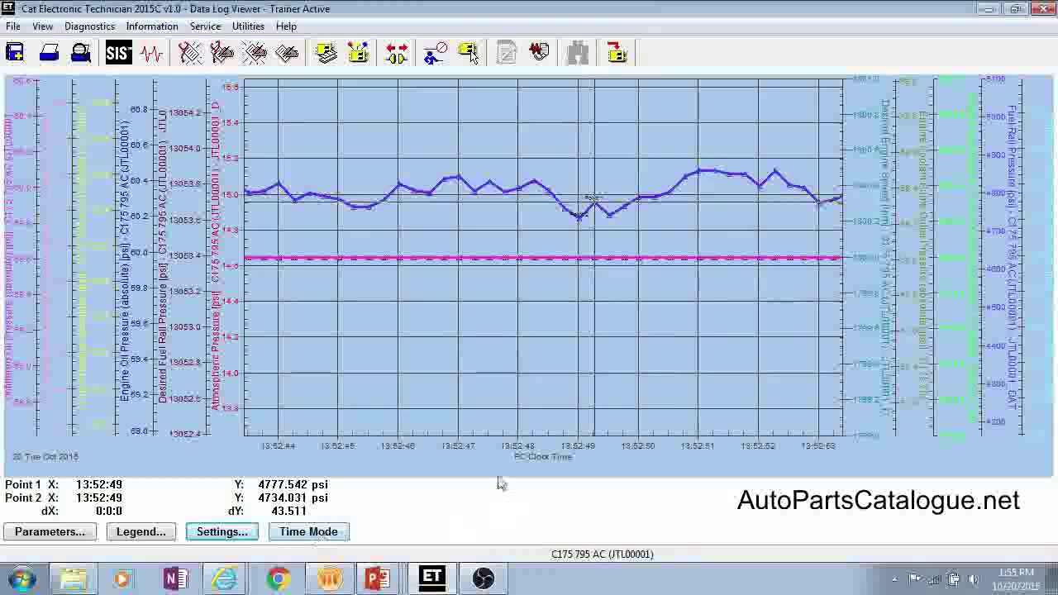
pyautogui.click(347, 531)
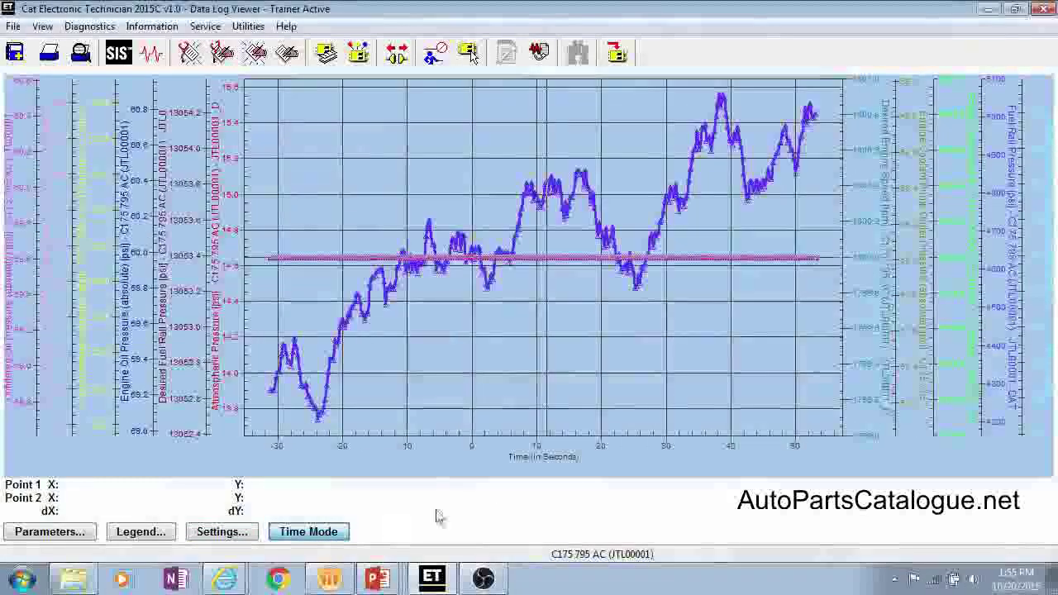